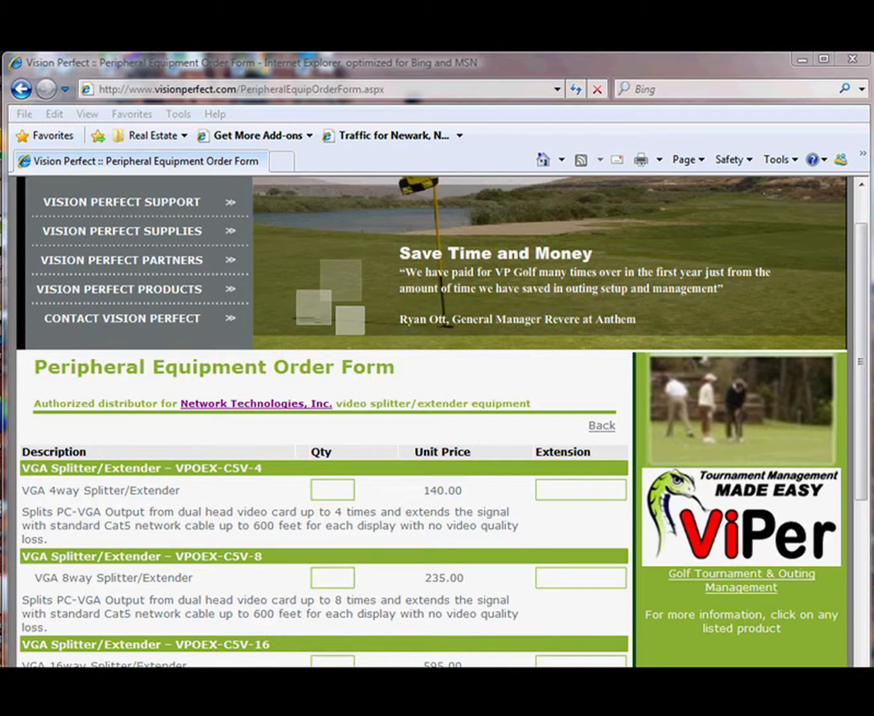
{"action": "left_click_drag", "start_coordinate": [868, 482], "coordinate": [870, 613]}
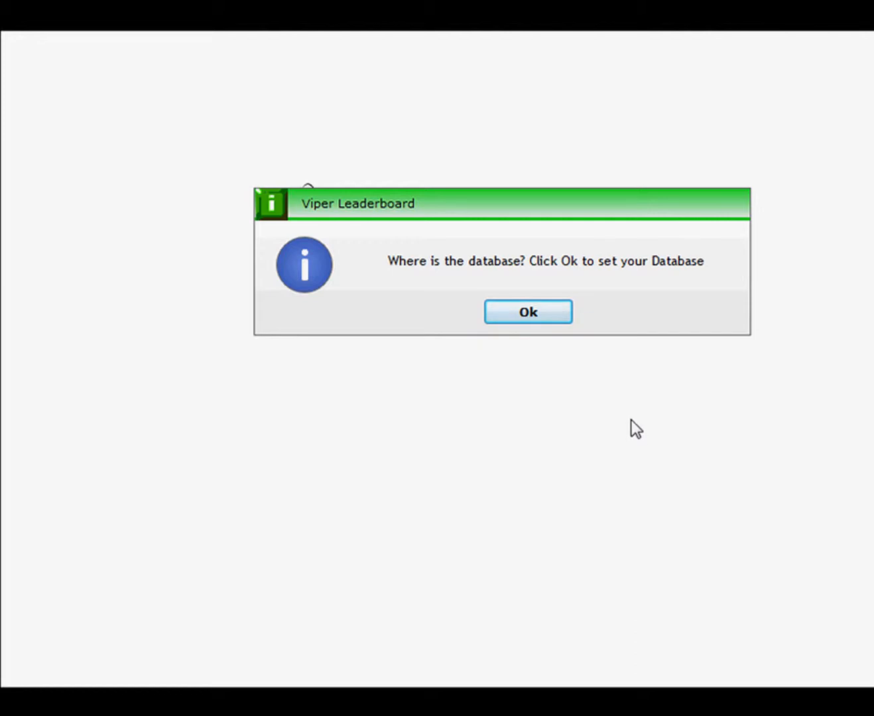
Step: Start the leaderboard's database setup and choose MS ACCESS as the database source
{"action": "left_click", "coordinate": [528, 311]}
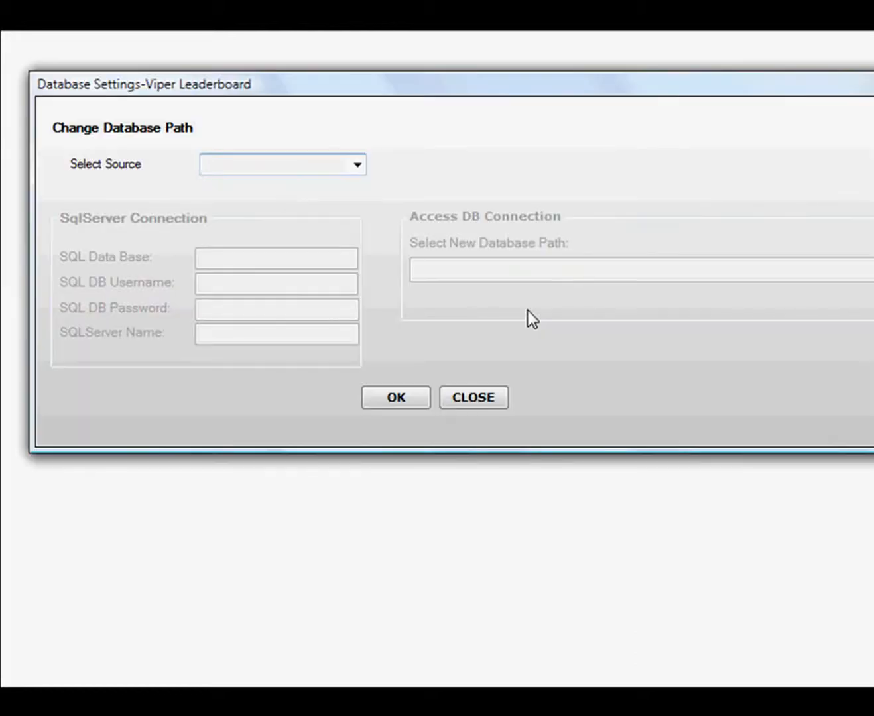
{"action": "left_click_drag", "start_coordinate": [402, 86], "coordinate": [379, 118]}
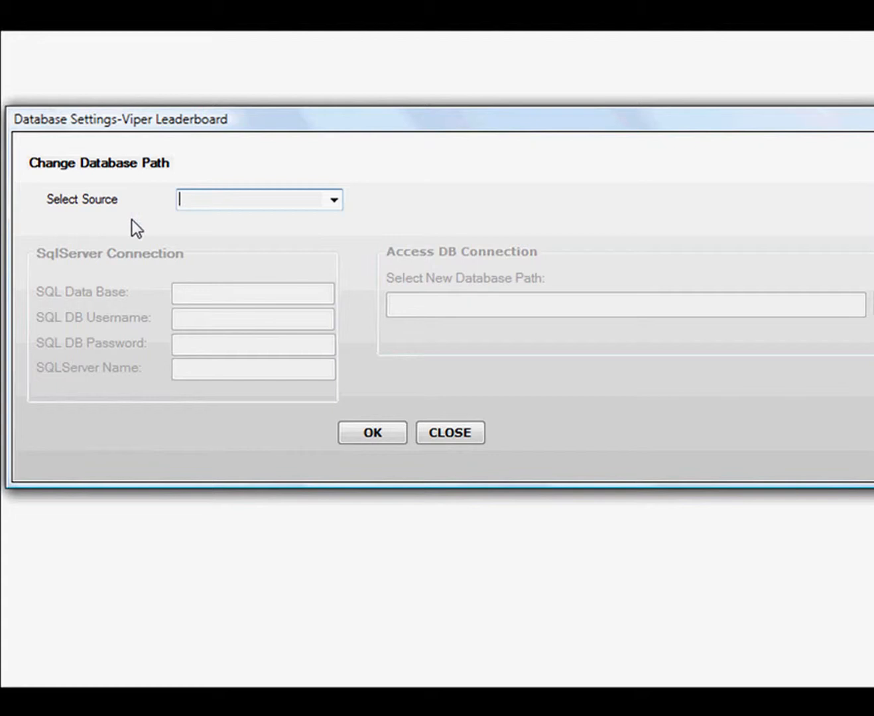
{"action": "left_click", "coordinate": [330, 197]}
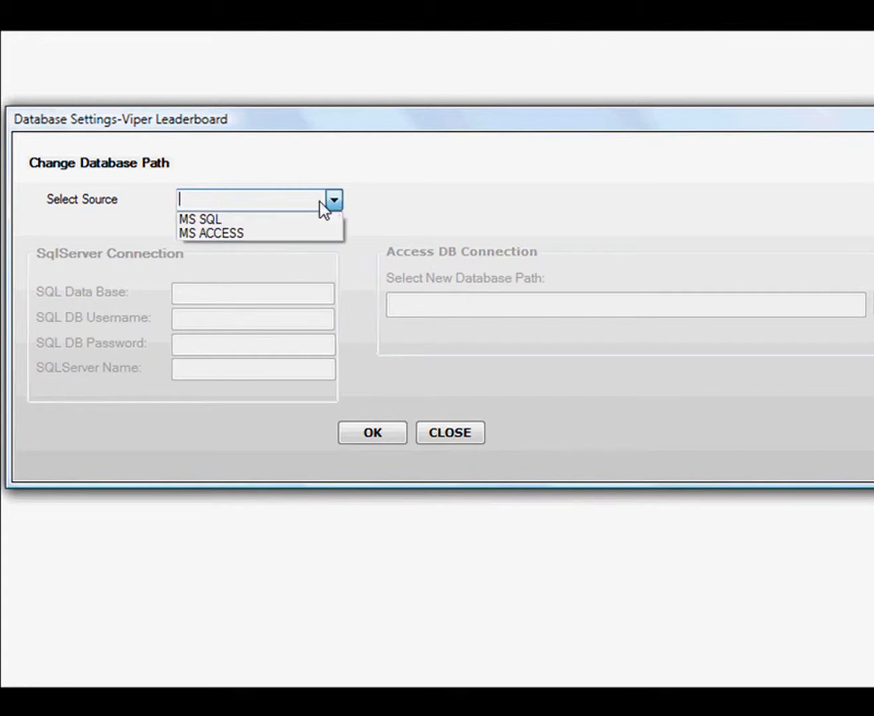
{"action": "left_click", "coordinate": [226, 237]}
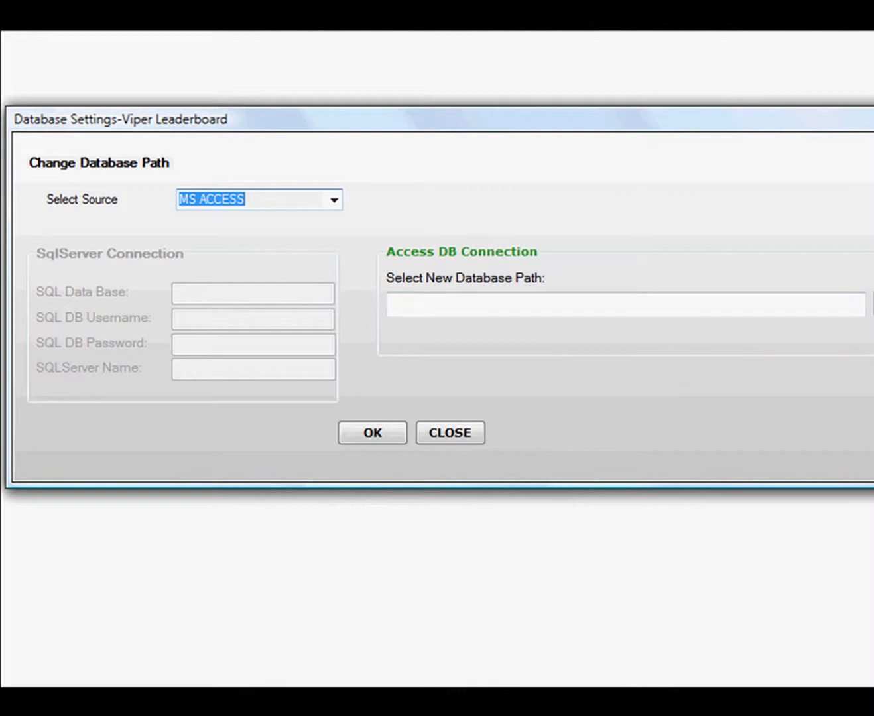
Step: Set the Access database path to golf3.mdb in VP Golf's Database and Reports3 folder and confirm the change
{"action": "left_click", "coordinate": [872, 304]}
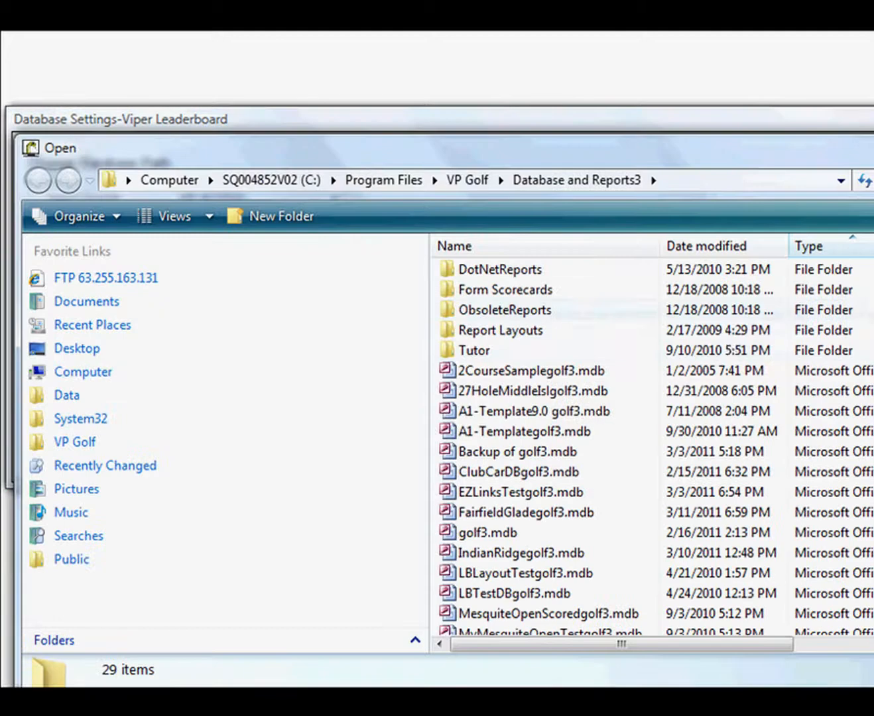
{"action": "left_click", "coordinate": [77, 444]}
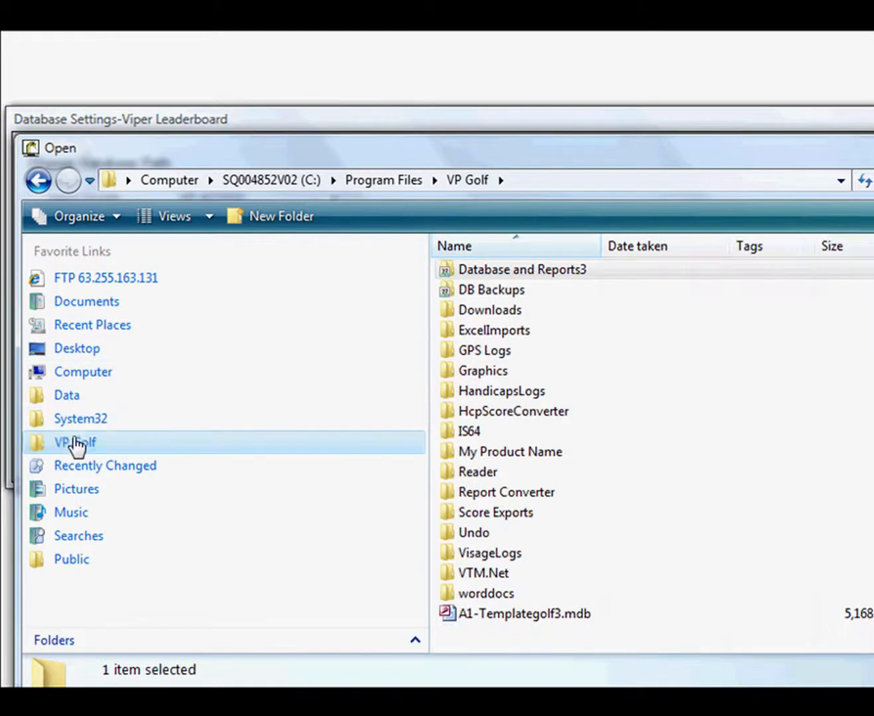
{"action": "double_click", "coordinate": [500, 271]}
{"action": "scroll", "coordinate": [557, 391], "scroll_direction": "down", "scroll_amount": 4}
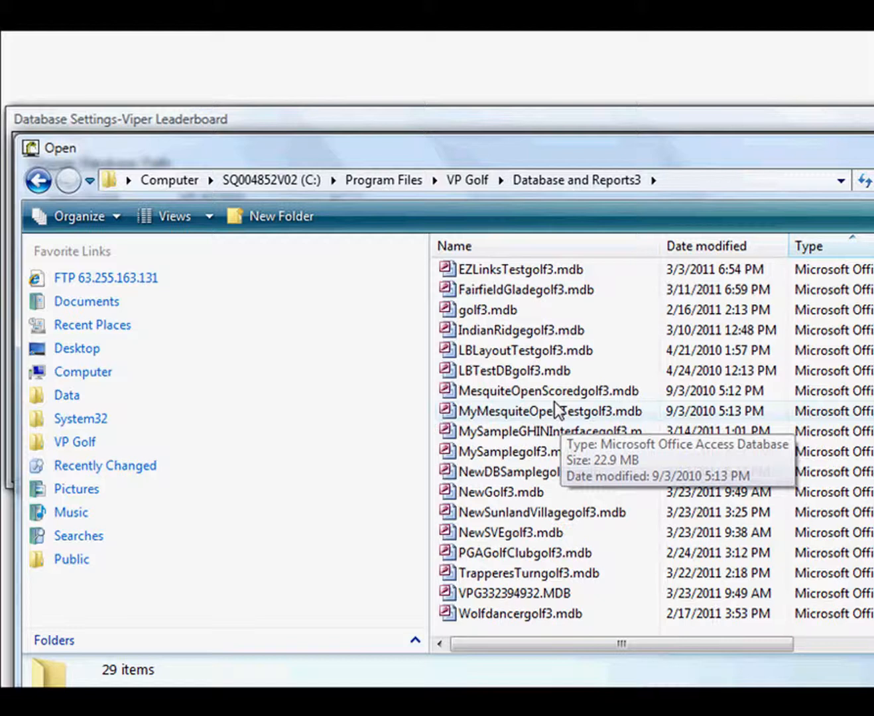
{"action": "double_click", "coordinate": [482, 310]}
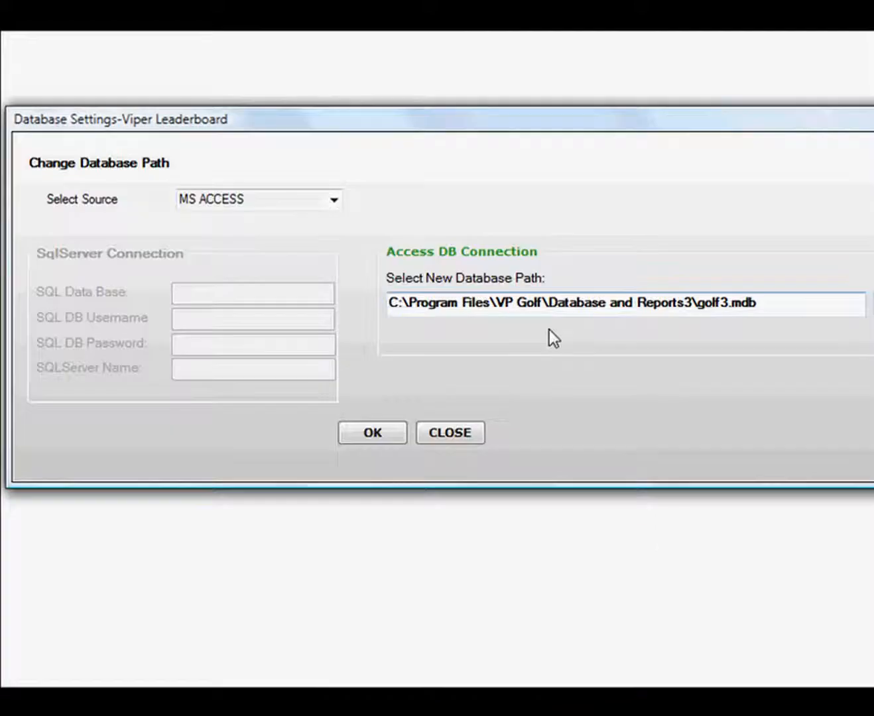
{"action": "left_click", "coordinate": [362, 435]}
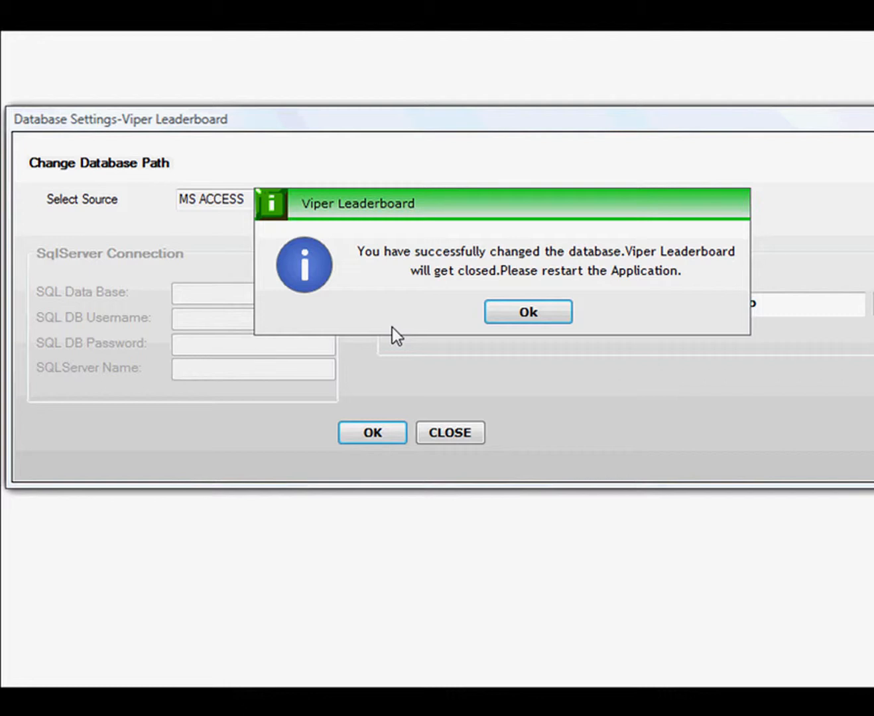
{"action": "left_click", "coordinate": [524, 310]}
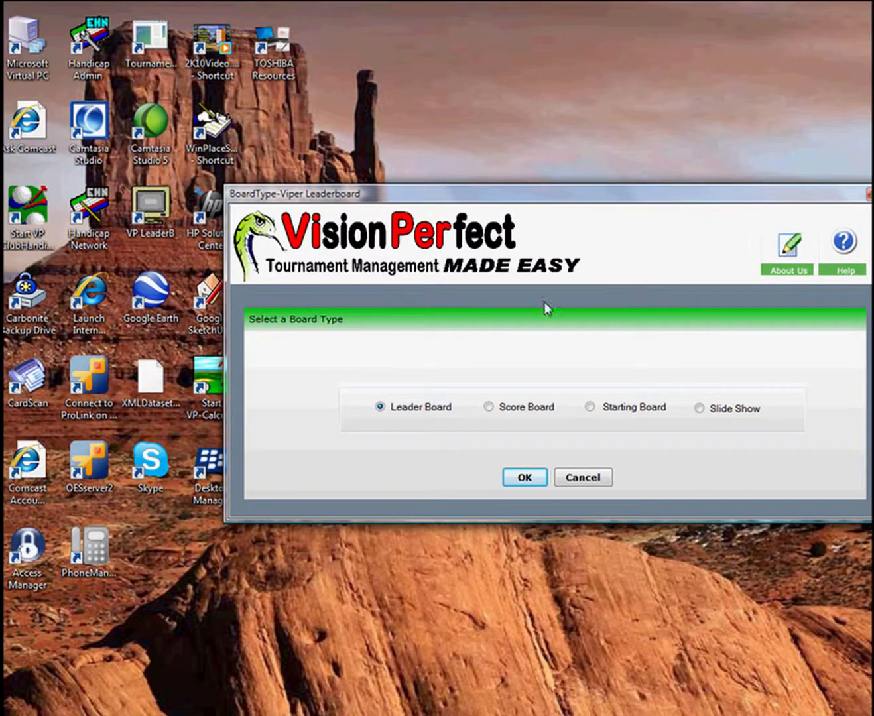
Step: Choose the Score Board type and proceed with the 2010 NGCOA Annual Golf Outing from the list of all events
{"action": "left_click", "coordinate": [496, 413]}
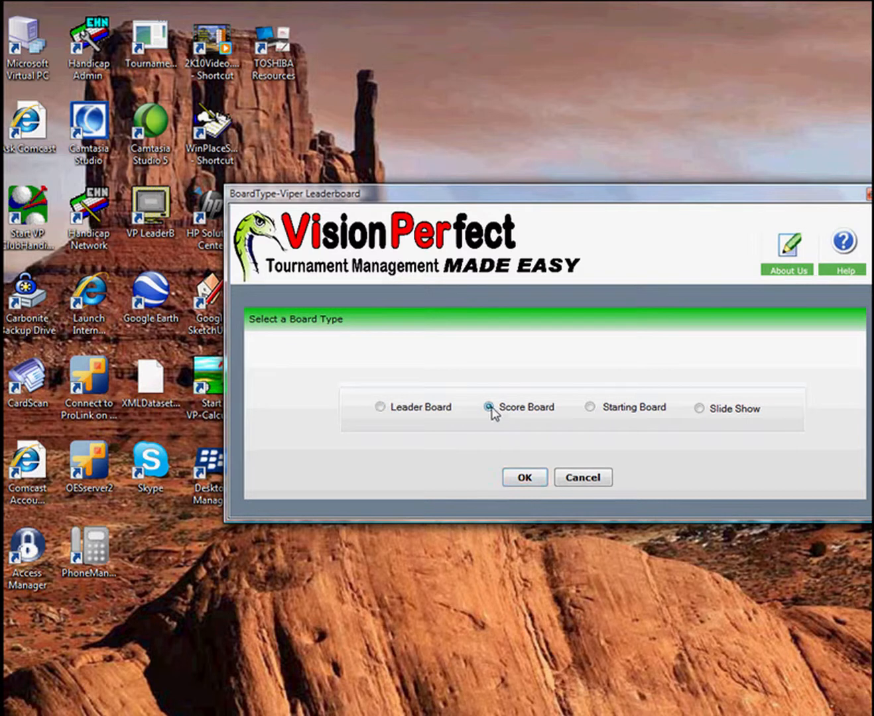
{"action": "left_click", "coordinate": [524, 477]}
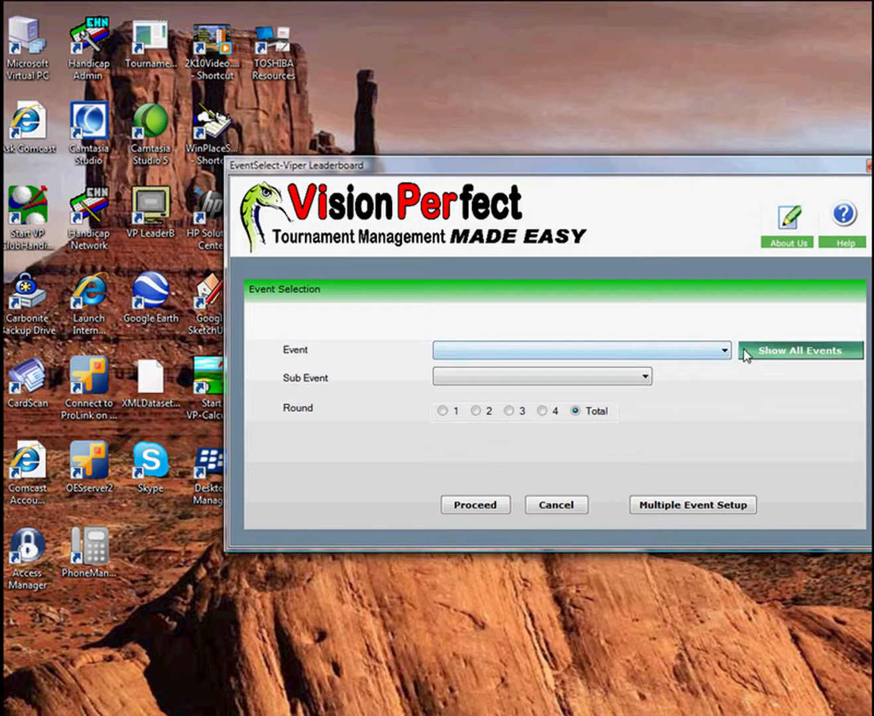
{"action": "left_click", "coordinate": [794, 356]}
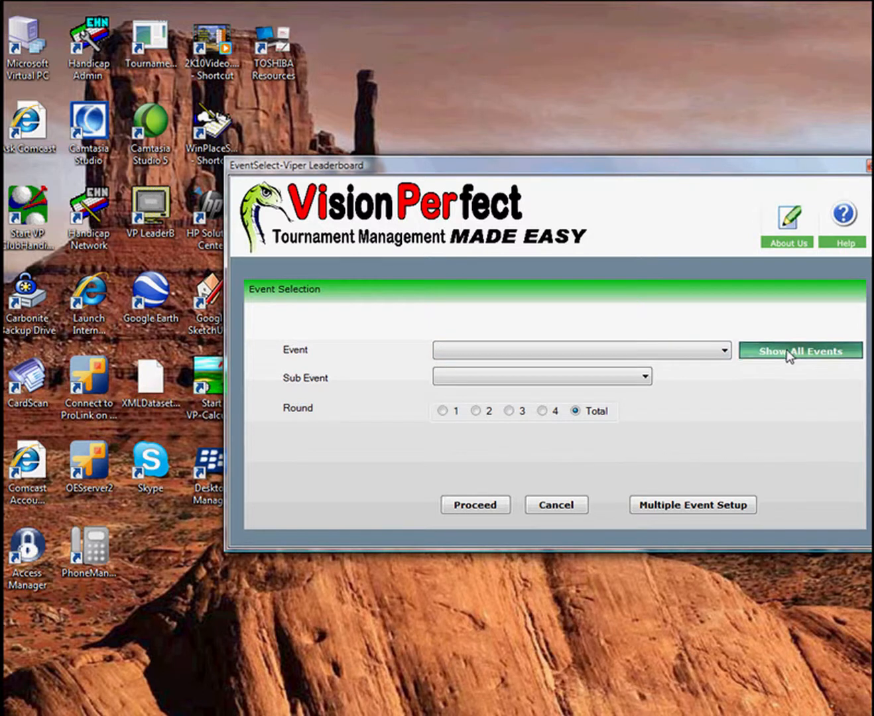
{"action": "left_click", "coordinate": [725, 348]}
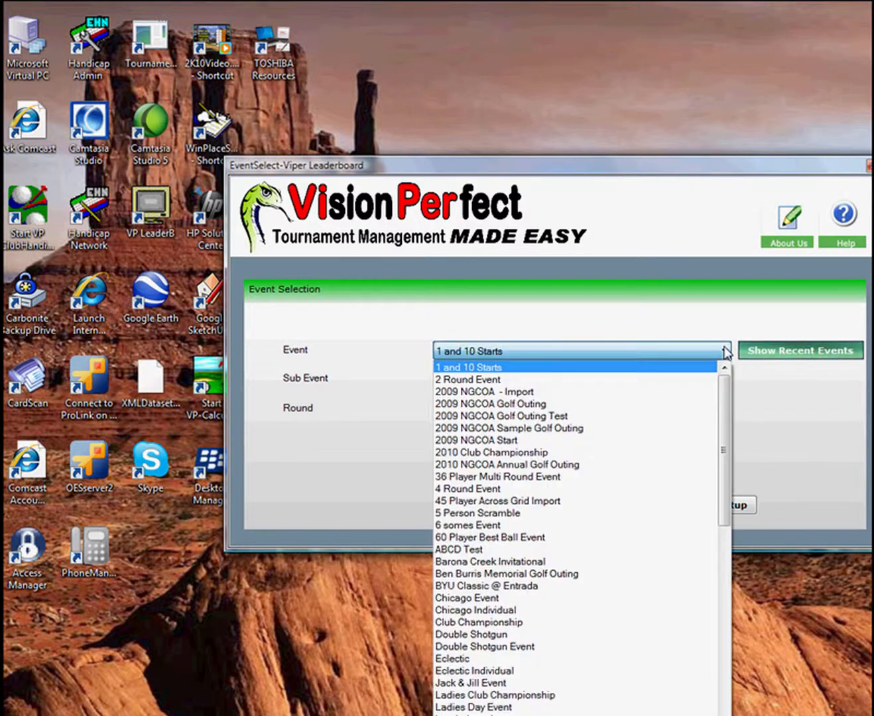
{"action": "left_click", "coordinate": [492, 464]}
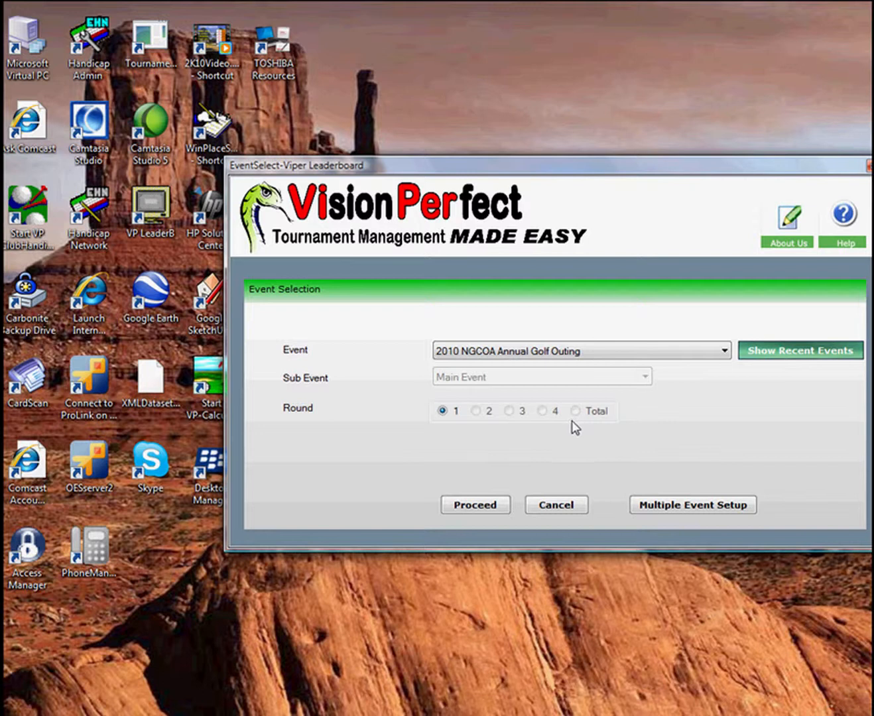
{"action": "left_click", "coordinate": [471, 511]}
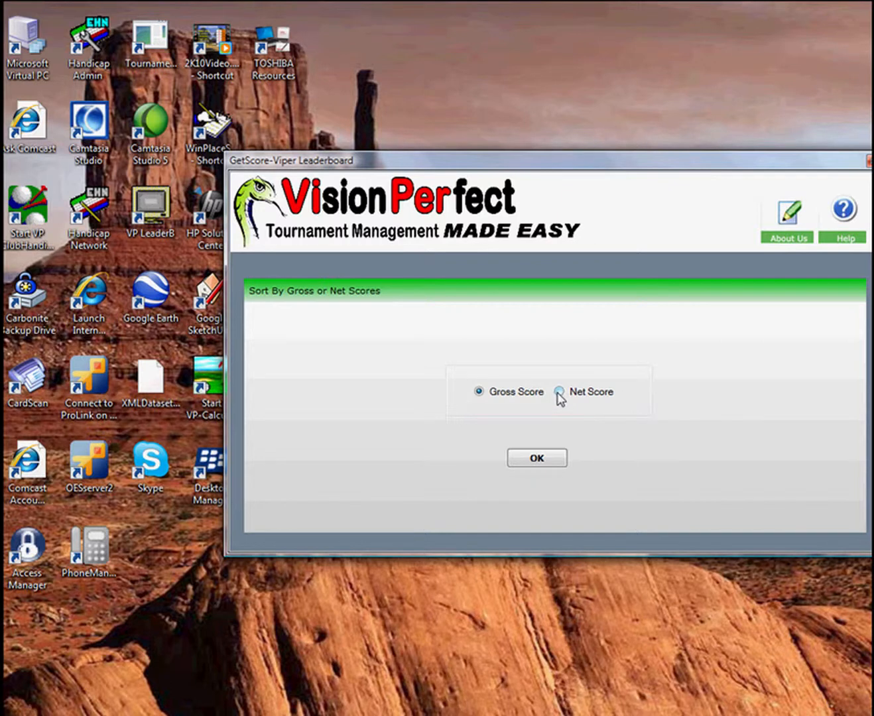
Step: Sort the board by Net Score and enlarge its display window to fill the screen
{"action": "left_click", "coordinate": [559, 392]}
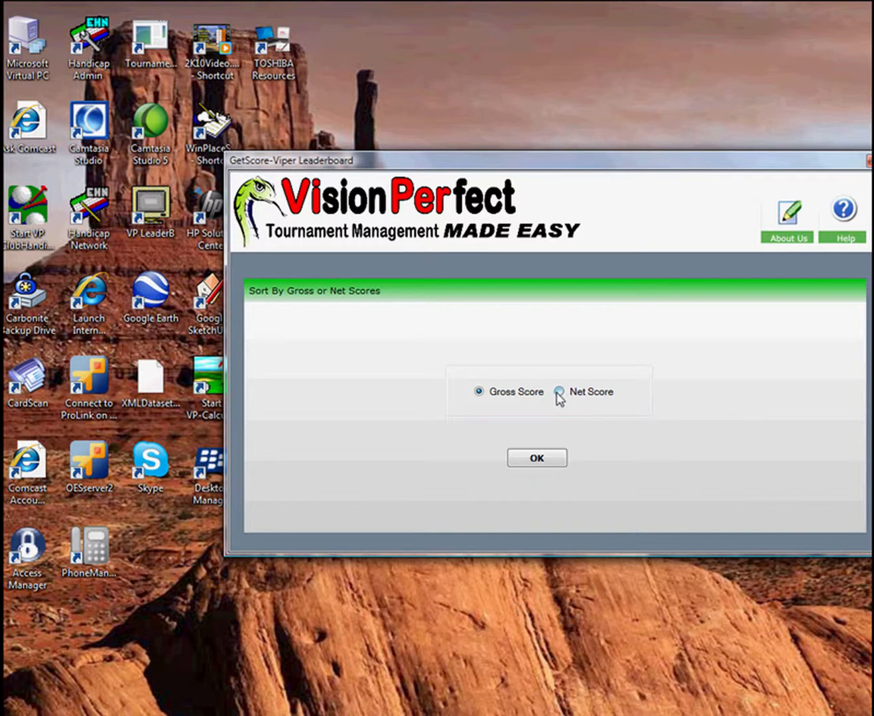
{"action": "left_click", "coordinate": [526, 465]}
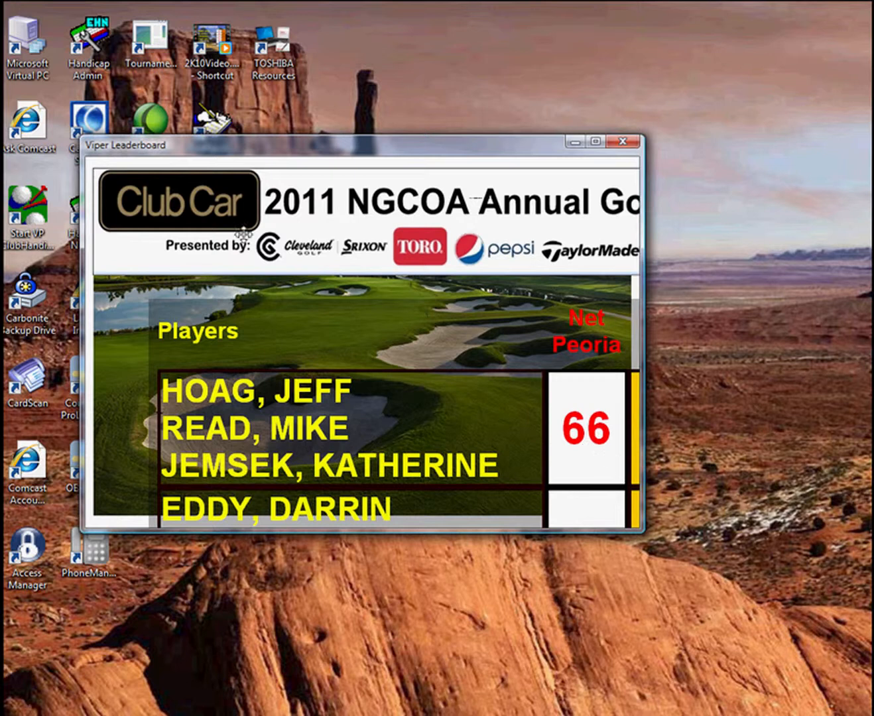
{"action": "left_click_drag", "start_coordinate": [272, 152], "coordinate": [204, 20]}
{"action": "left_click_drag", "start_coordinate": [565, 401], "coordinate": [865, 707]}
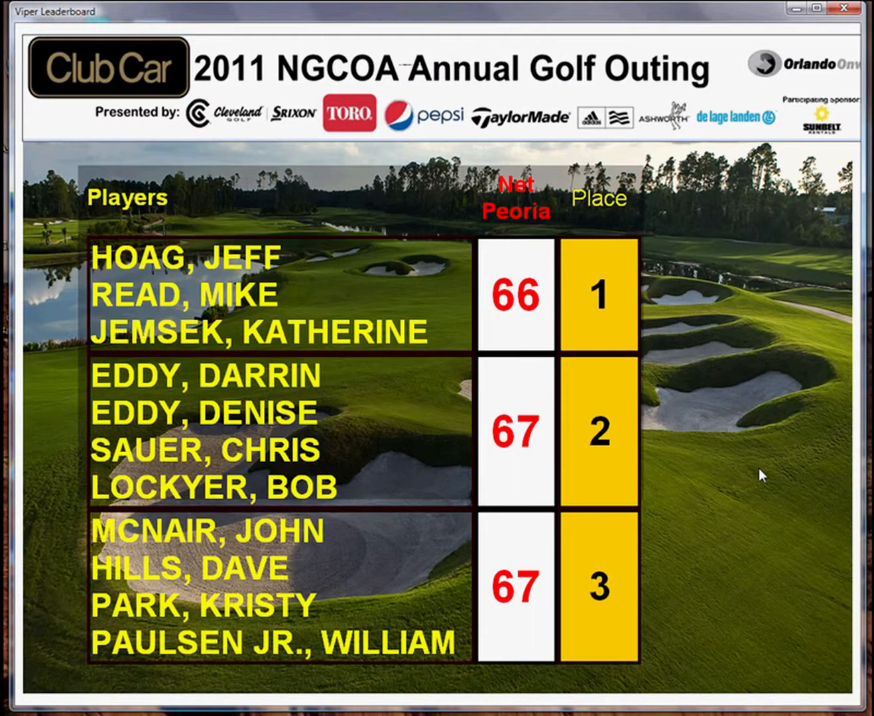
Step: Open the Grid Properties of the displayed board and reposition their window lower on the screen
{"action": "right_click", "coordinate": [685, 402]}
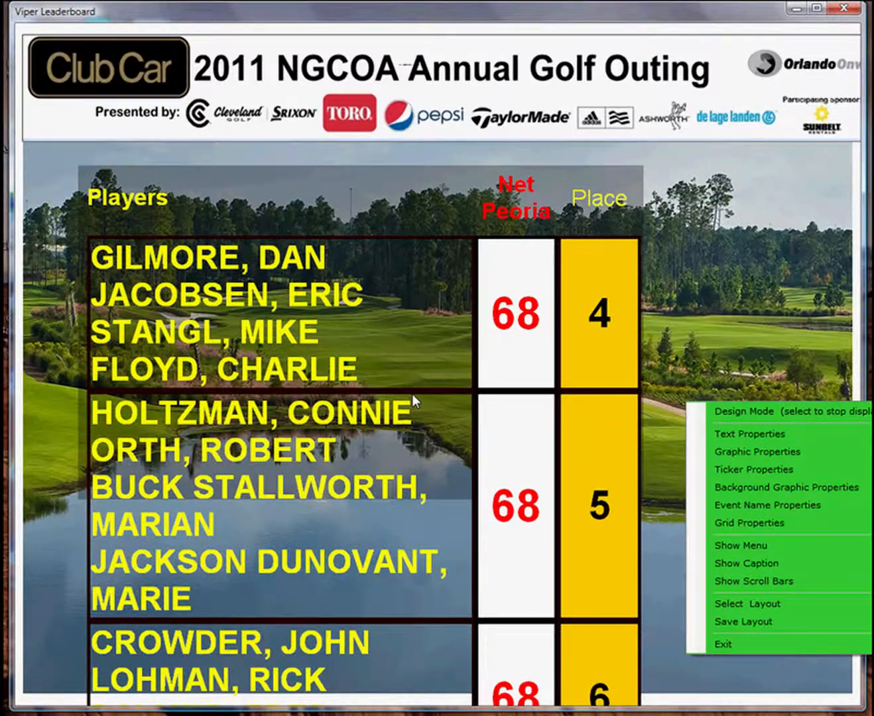
{"action": "right_click", "coordinate": [413, 402]}
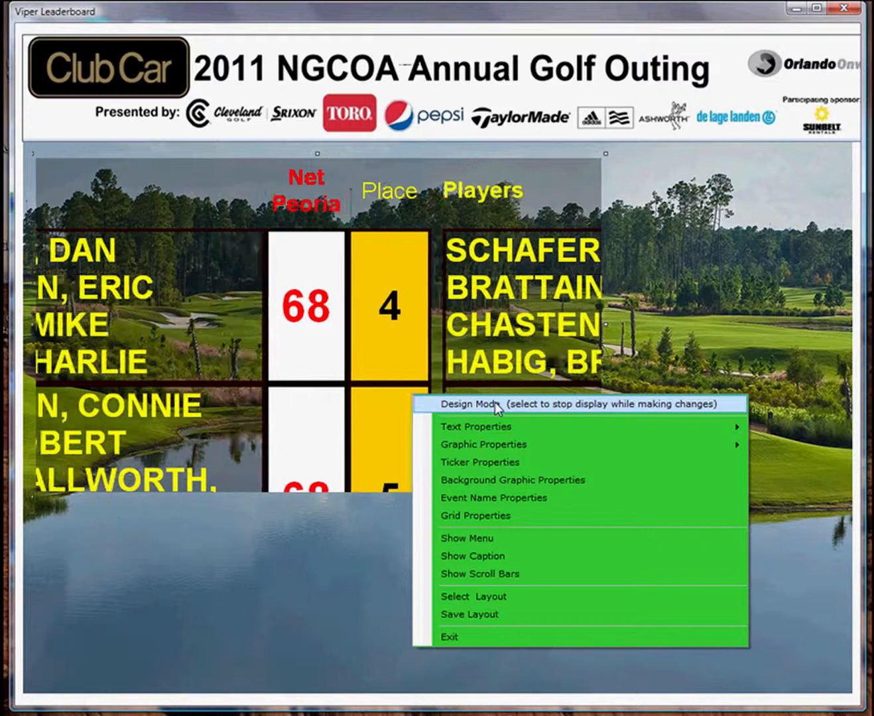
{"action": "mouse_move", "coordinate": [528, 427]}
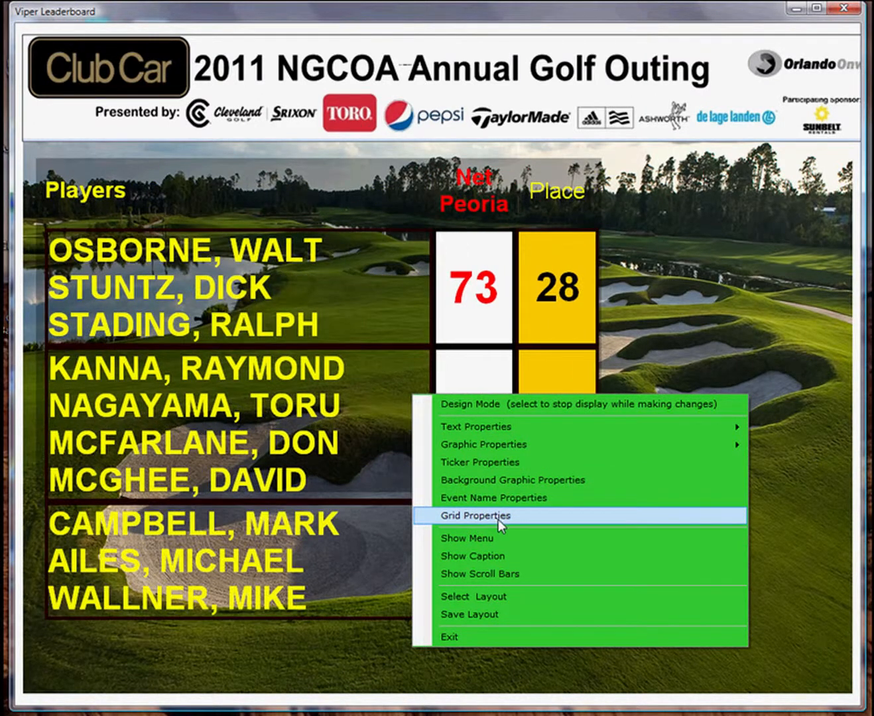
{"action": "left_click", "coordinate": [488, 518]}
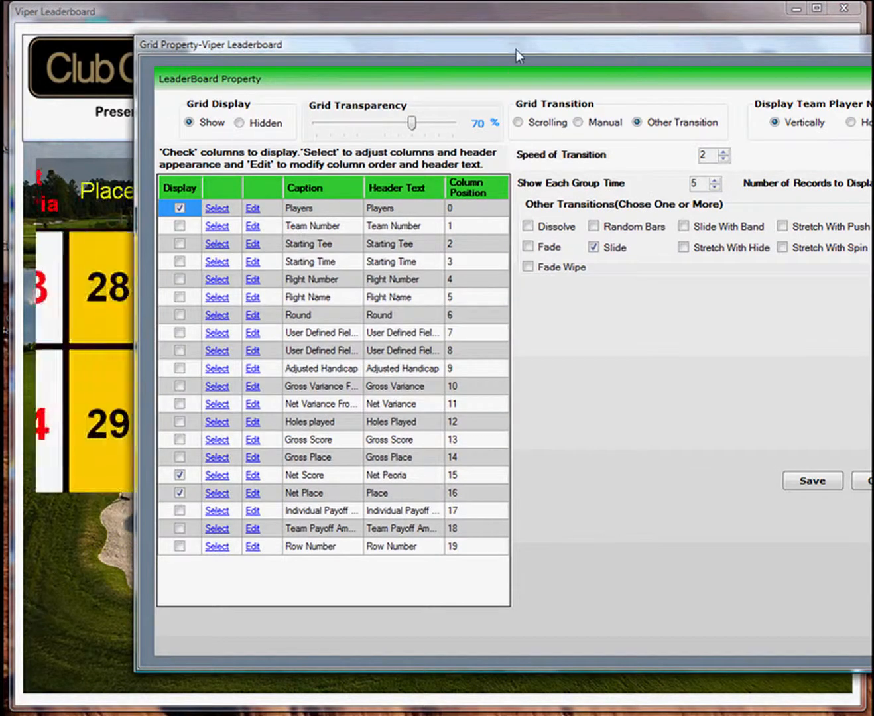
{"action": "left_click_drag", "start_coordinate": [516, 50], "coordinate": [512, 92]}
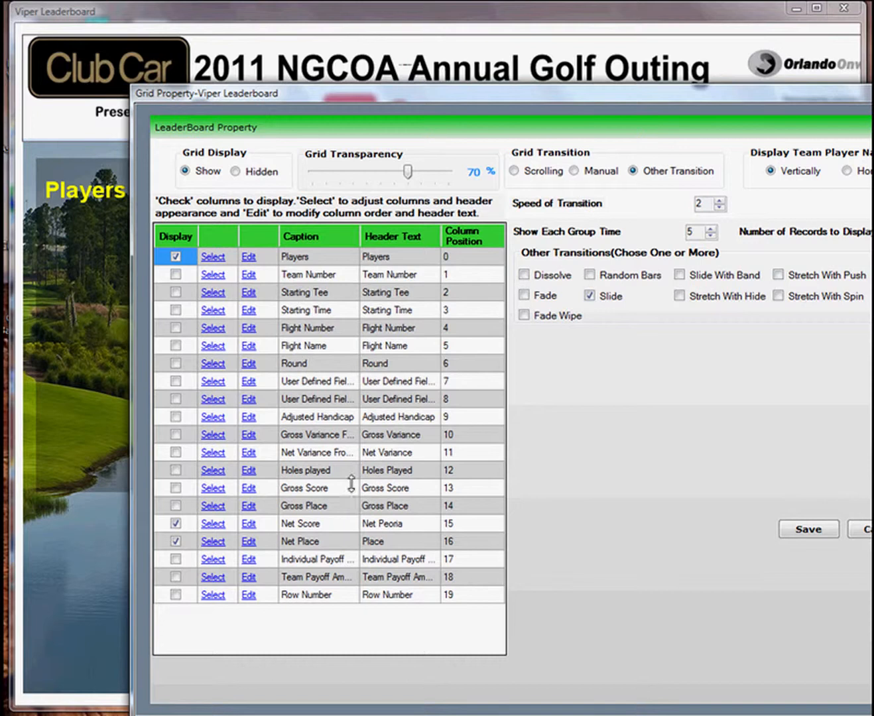
Step: Put the grid's Players row into edit mode and bring up its header appearance settings
{"action": "left_click", "coordinate": [175, 258]}
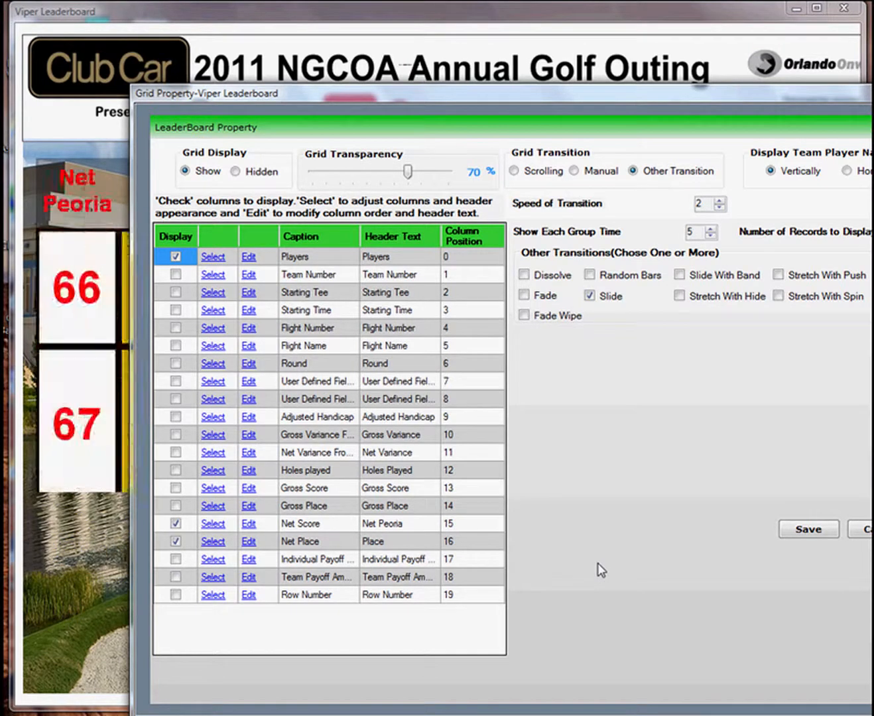
{"action": "left_click", "coordinate": [250, 258]}
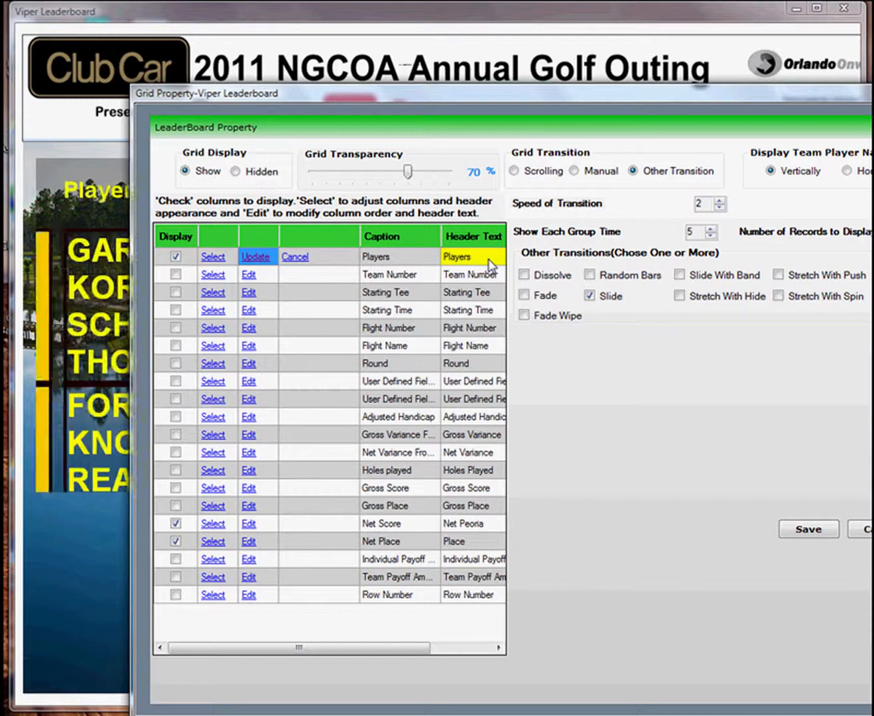
{"action": "left_click", "coordinate": [211, 261]}
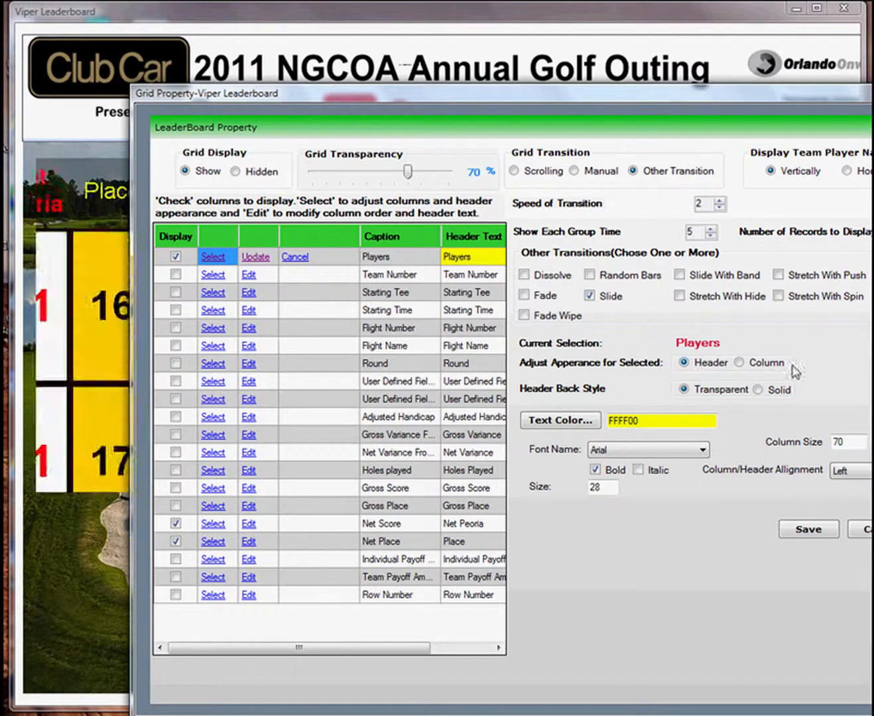
Step: Switch the Players appearance settings from Header to Column, keeping the header settings, and save the grid properties
{"action": "left_click", "coordinate": [739, 363]}
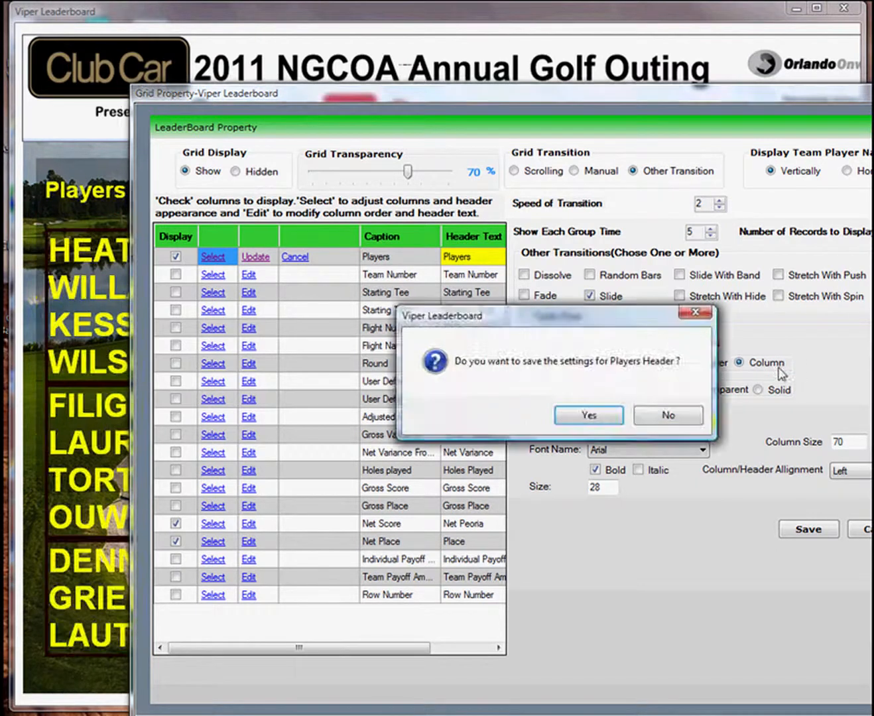
{"action": "left_click", "coordinate": [621, 416]}
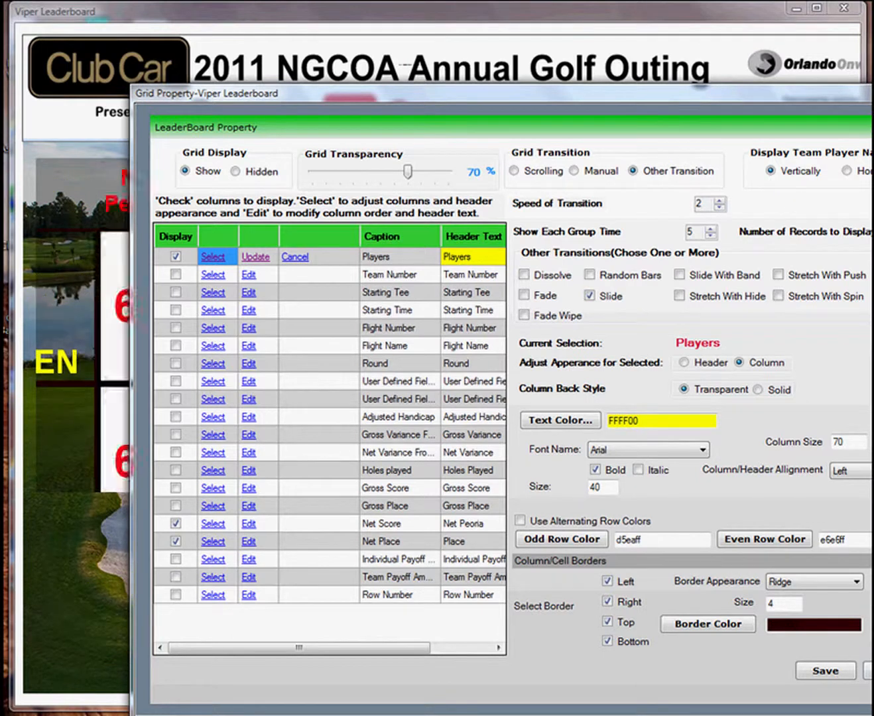
{"action": "left_click", "coordinate": [824, 672]}
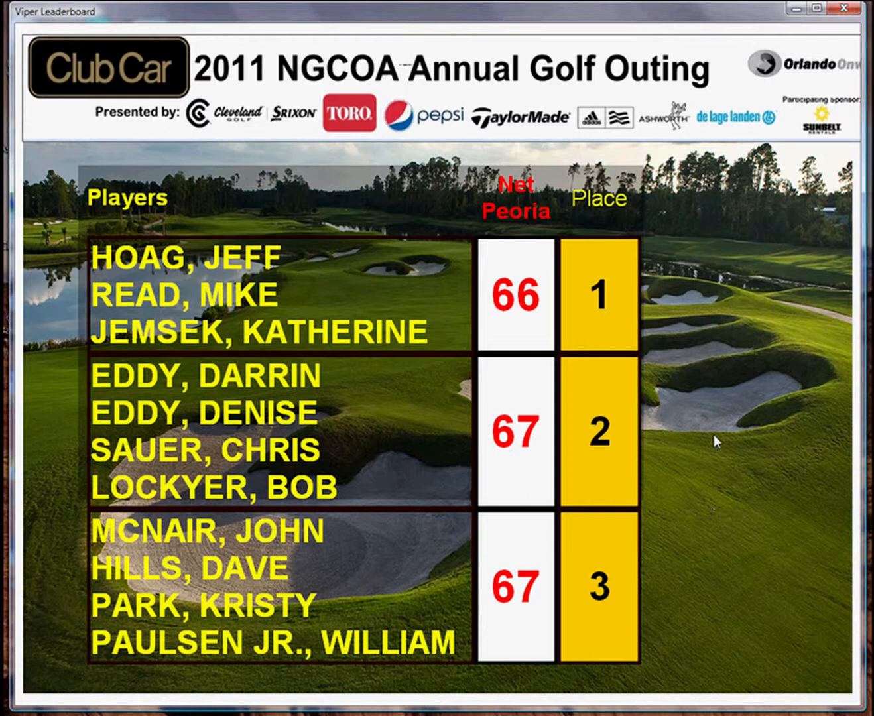
Step: View the save options for the NGCOA Net Scores layout and close them without saving
{"action": "right_click", "coordinate": [690, 400]}
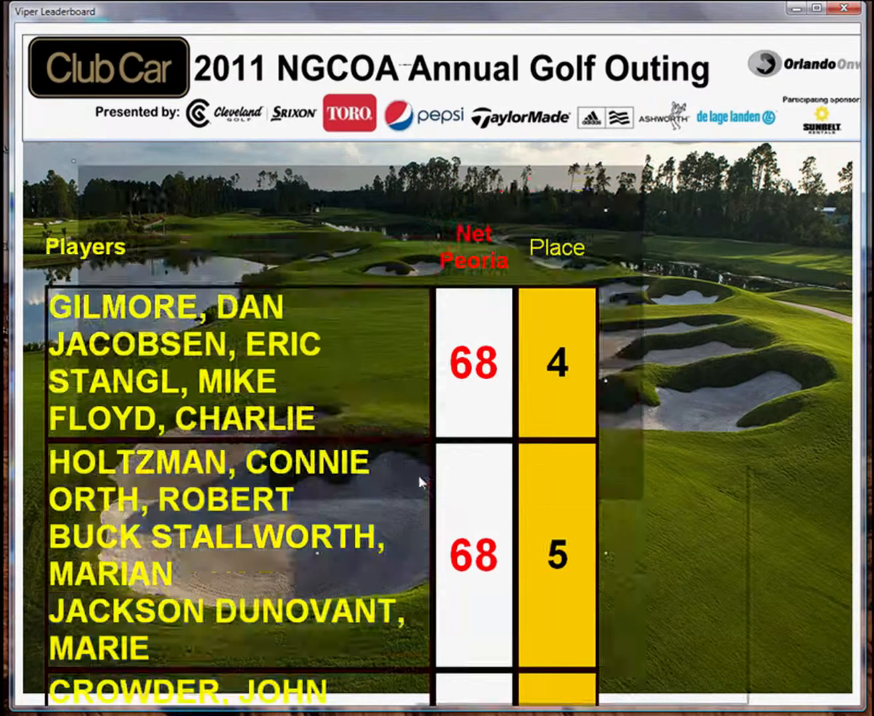
{"action": "right_click", "coordinate": [412, 453]}
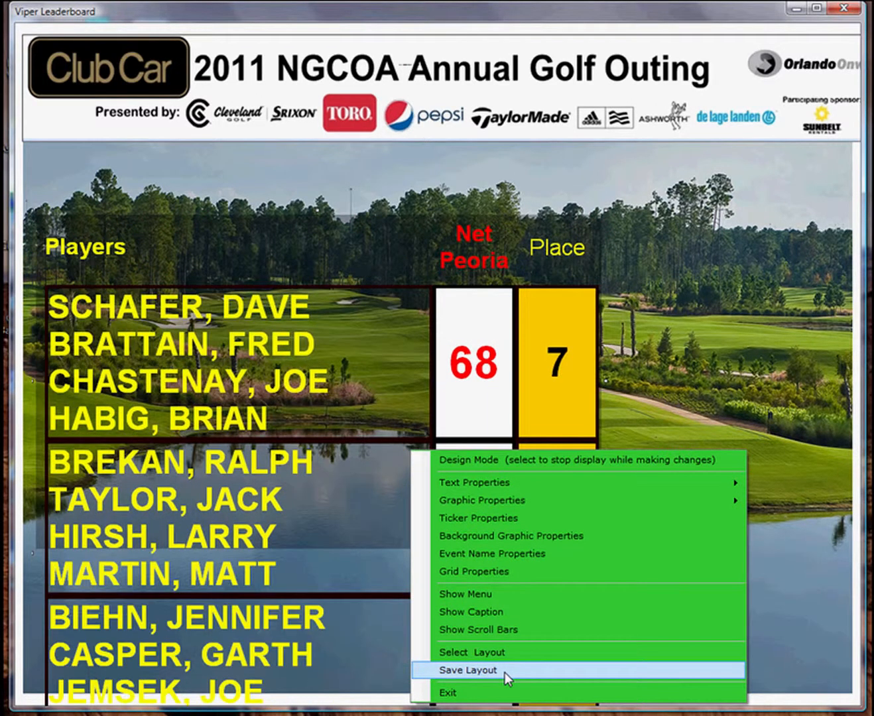
{"action": "left_click", "coordinate": [504, 671]}
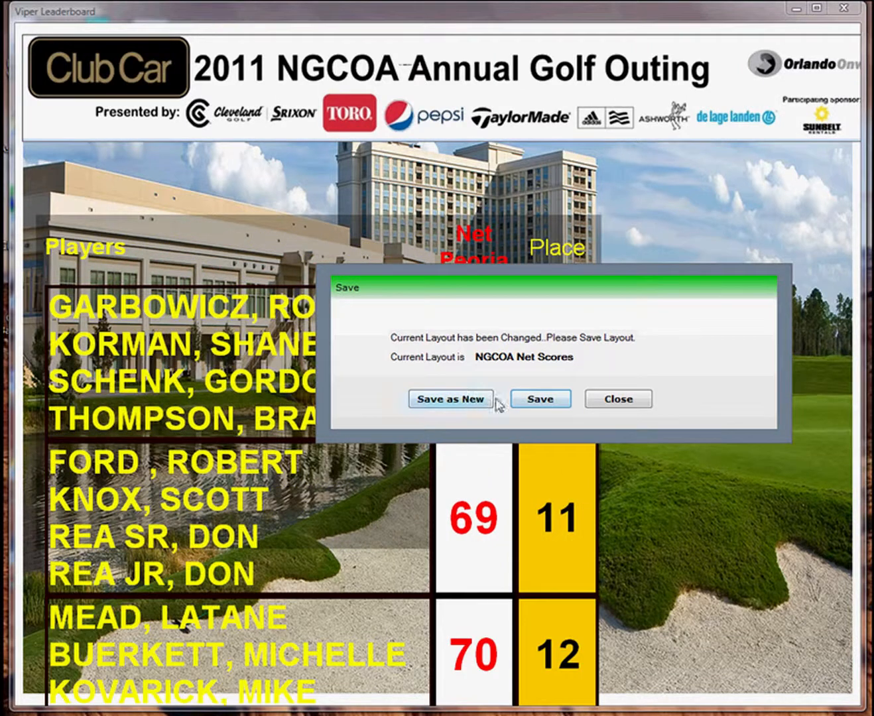
{"action": "left_click", "coordinate": [620, 400]}
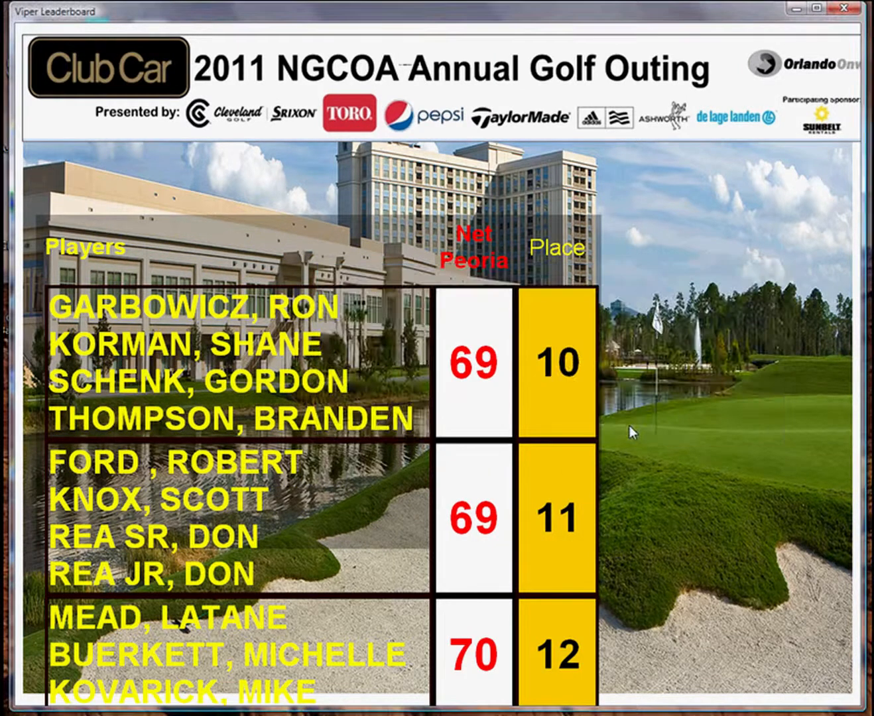
Step: View the saved layouts available for the board and choose NGCOA Net Scores
{"action": "right_click", "coordinate": [629, 426]}
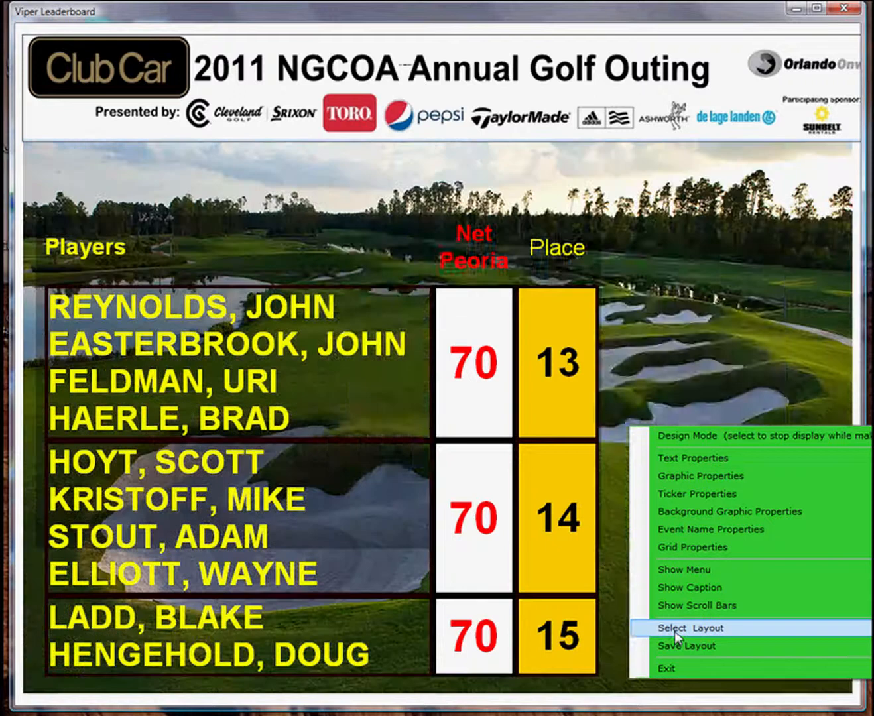
{"action": "left_click", "coordinate": [675, 631]}
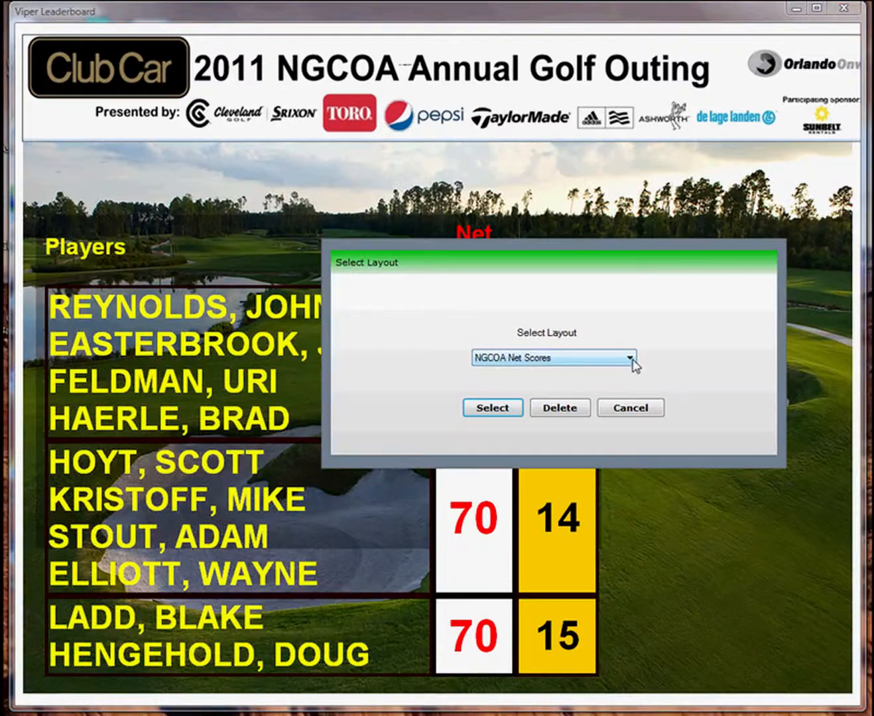
{"action": "left_click", "coordinate": [630, 358]}
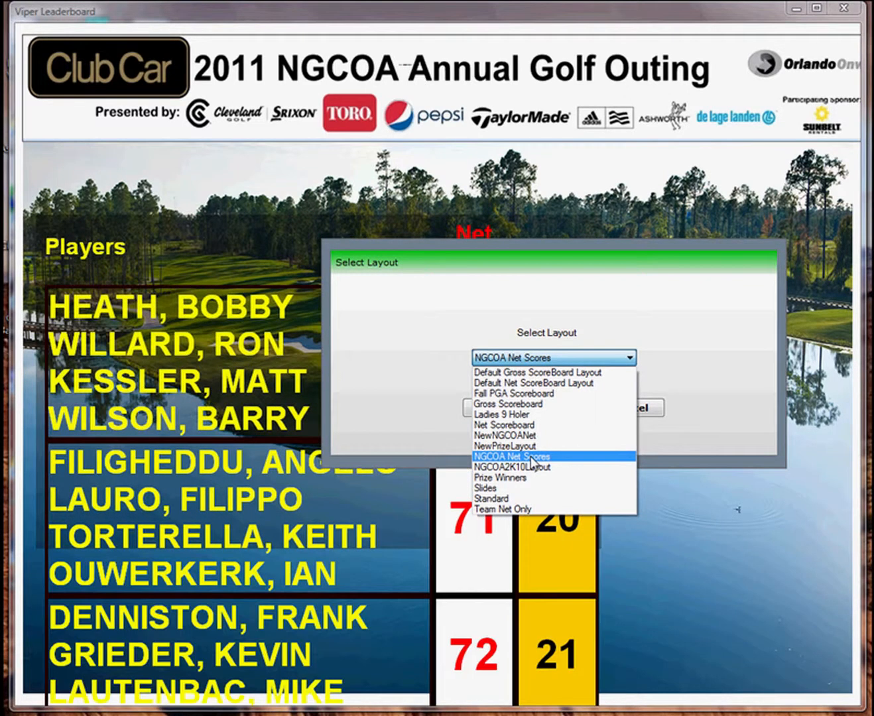
{"action": "left_click", "coordinate": [531, 463]}
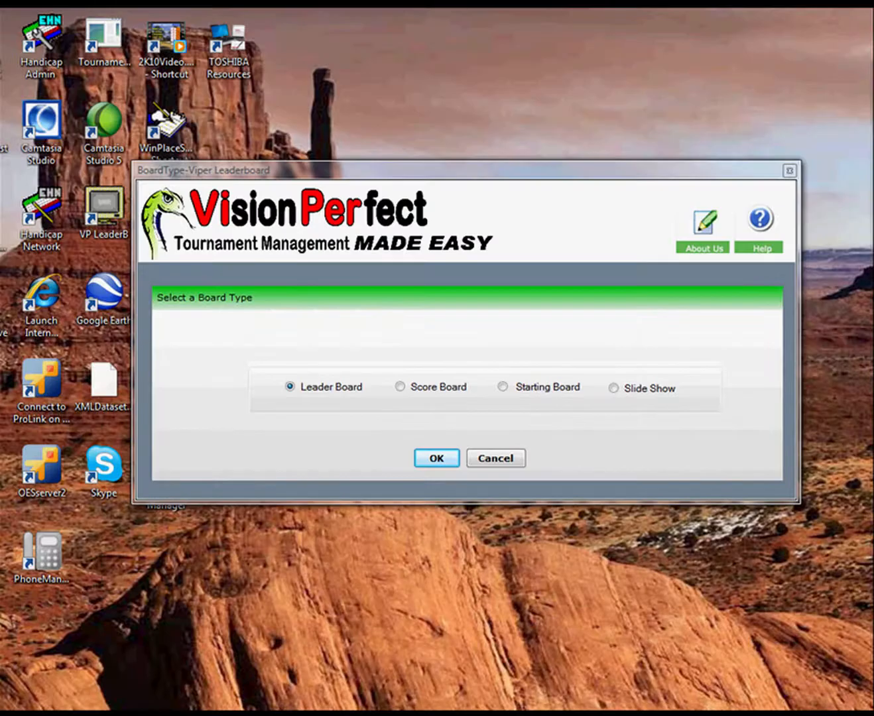
Step: Start a Slide Show board and enlarge its window to fill most of the screen
{"action": "left_click", "coordinate": [611, 389]}
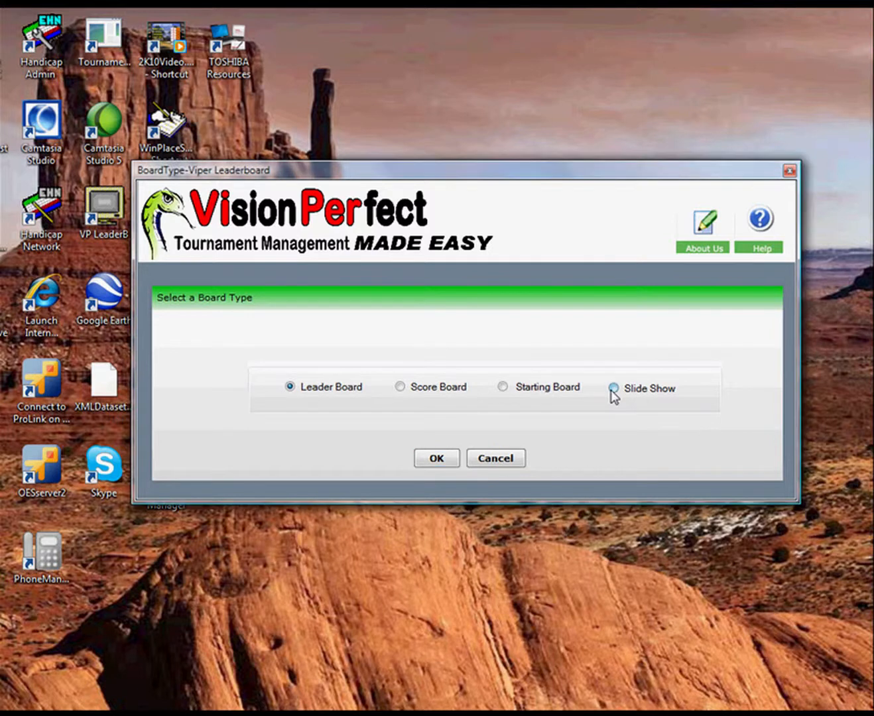
{"action": "left_click", "coordinate": [435, 464]}
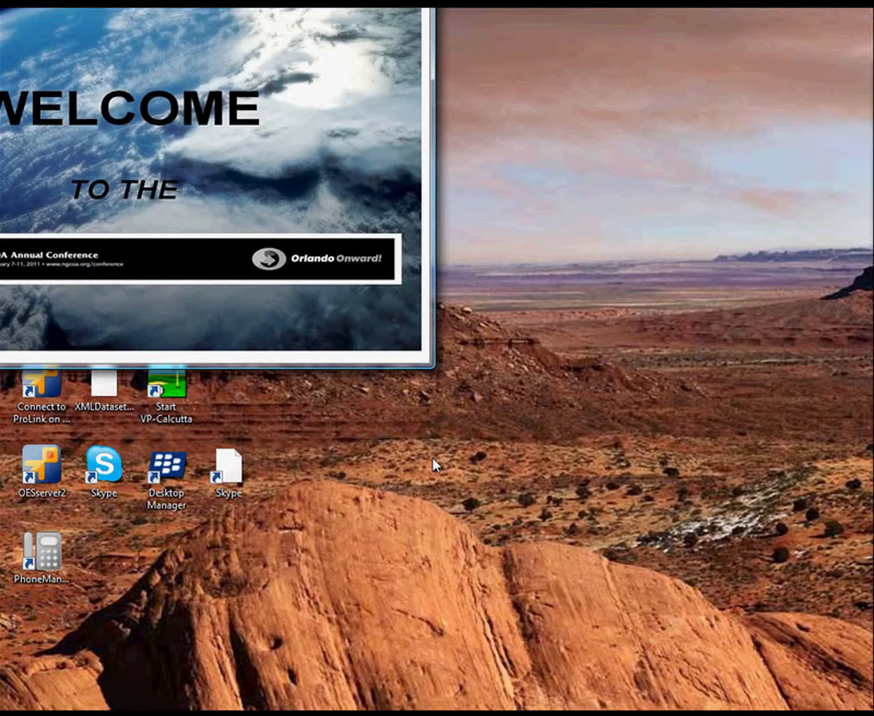
{"action": "left_click_drag", "start_coordinate": [195, 8], "coordinate": [327, 29]}
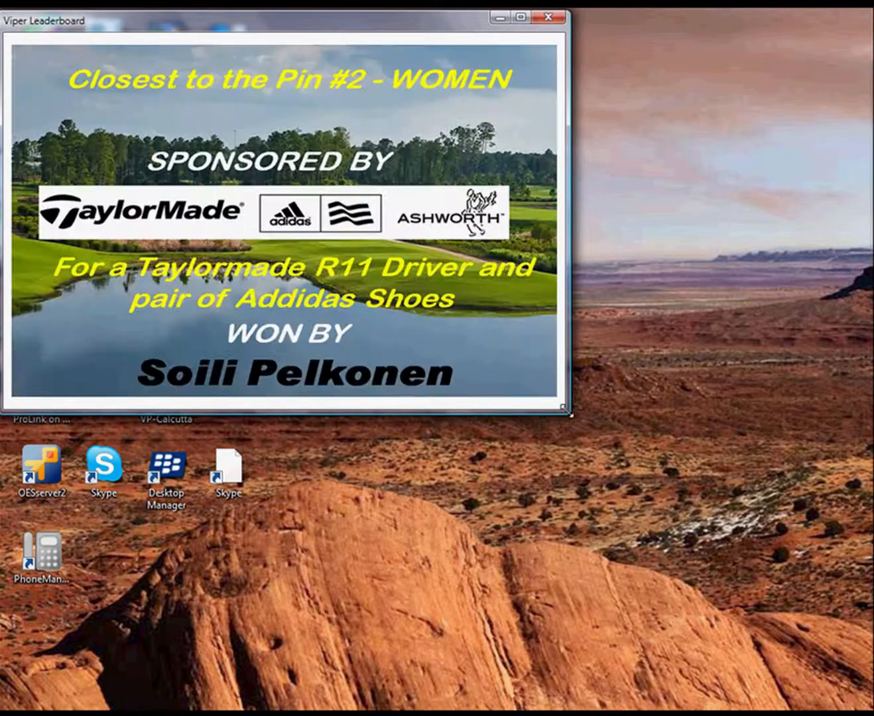
{"action": "left_click_drag", "start_coordinate": [569, 412], "coordinate": [863, 701]}
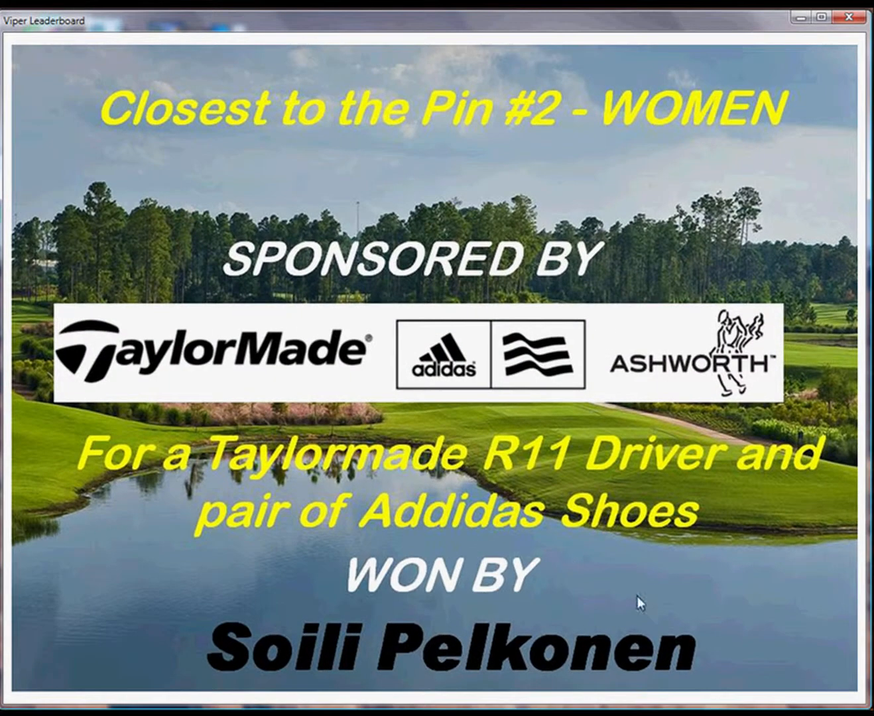
Step: Open the Slide Show Setup and accept the folder selection for loading all files from a folder
{"action": "right_click", "coordinate": [563, 559]}
{"action": "left_click", "coordinate": [604, 563]}
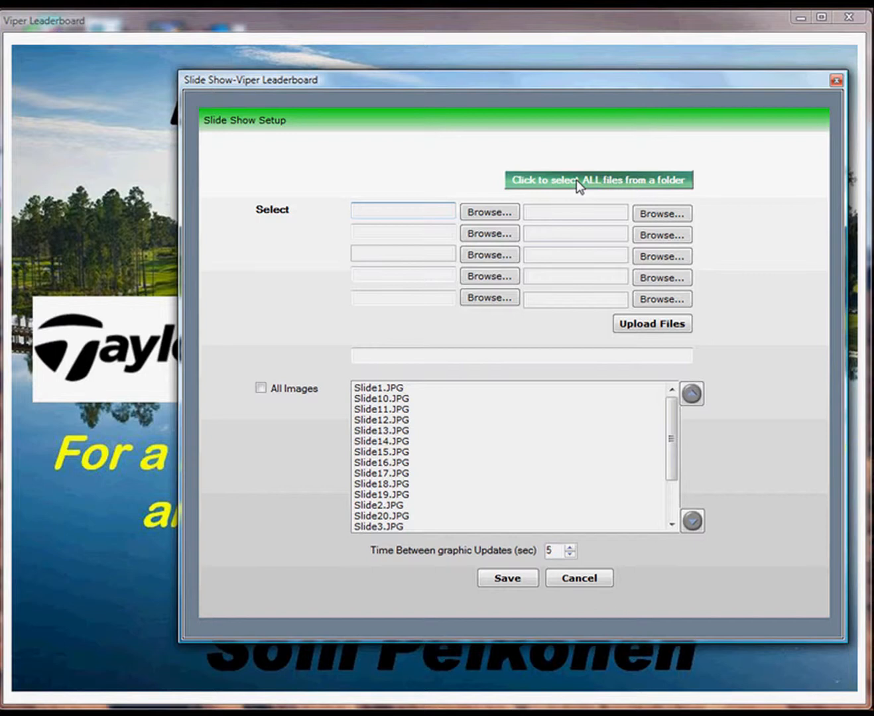
{"action": "left_click", "coordinate": [576, 180]}
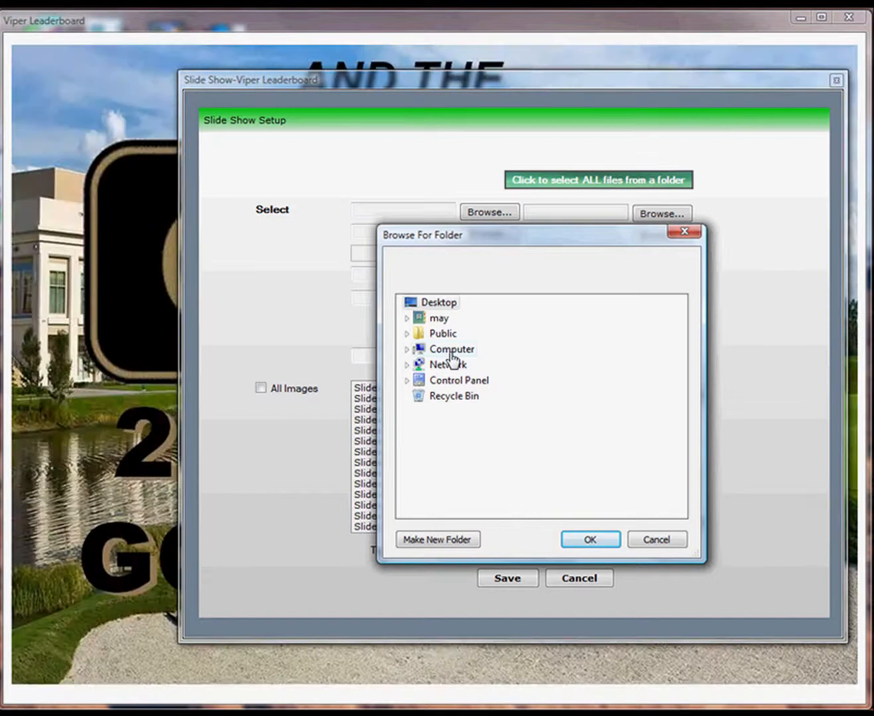
{"action": "left_click", "coordinate": [590, 544]}
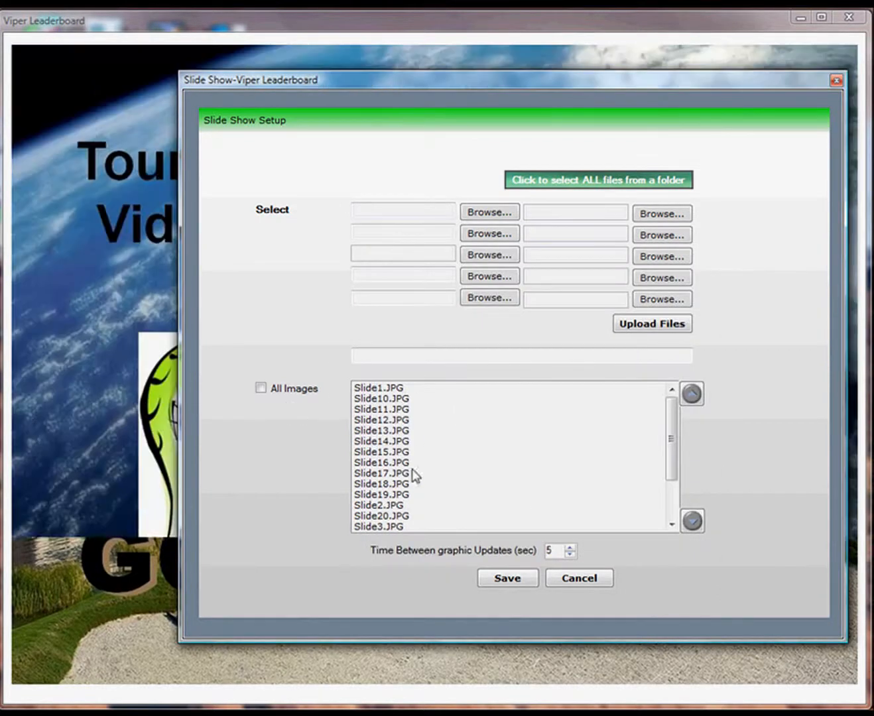
Step: Select all images for the slide show and move Slide16.JPG up and back down in the order
{"action": "left_click", "coordinate": [260, 389]}
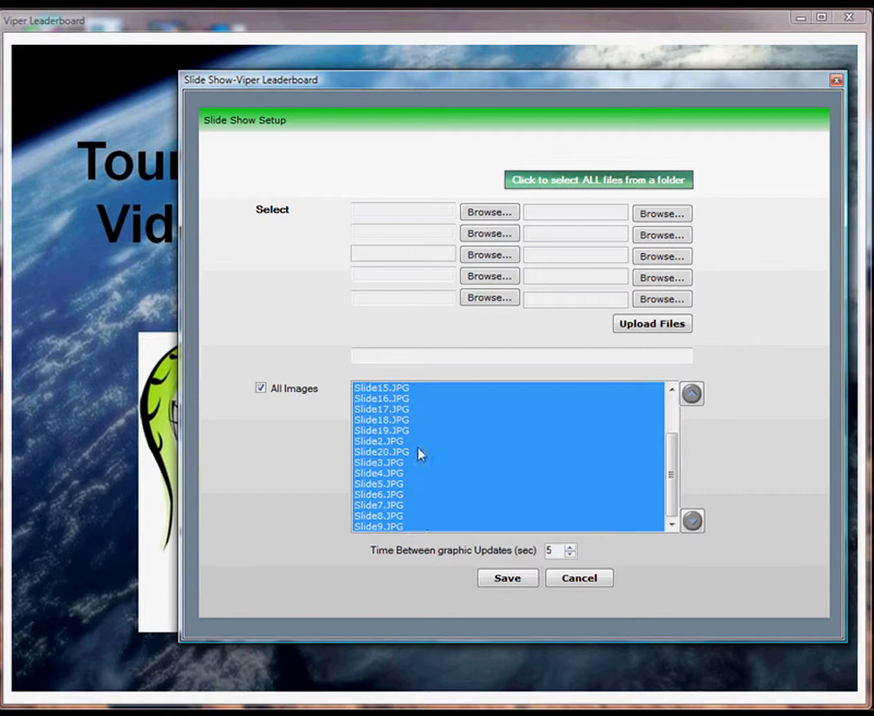
{"action": "left_click_drag", "start_coordinate": [679, 466], "coordinate": [663, 437]}
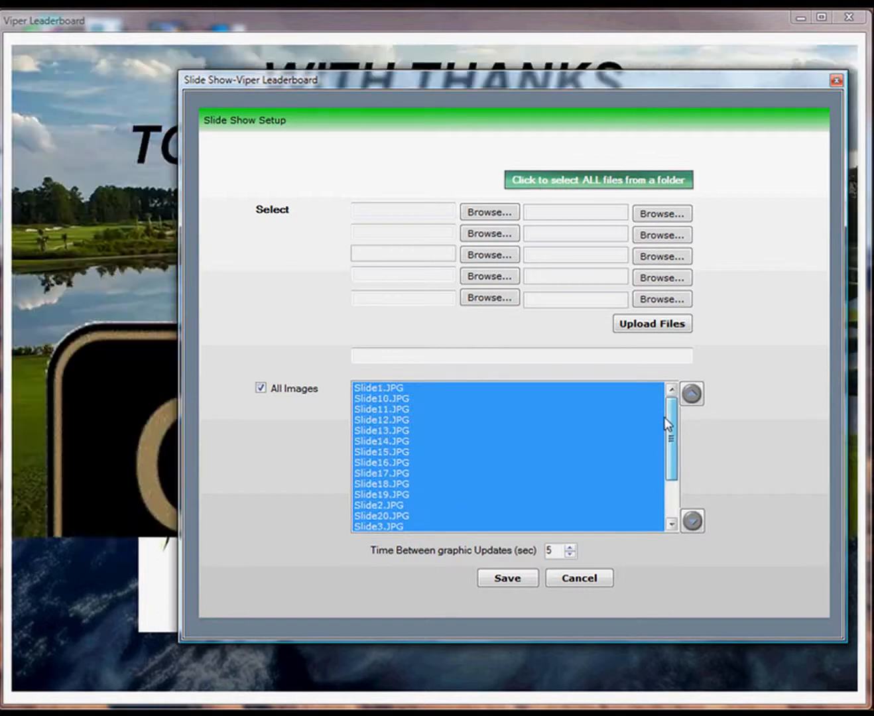
{"action": "left_click", "coordinate": [401, 463]}
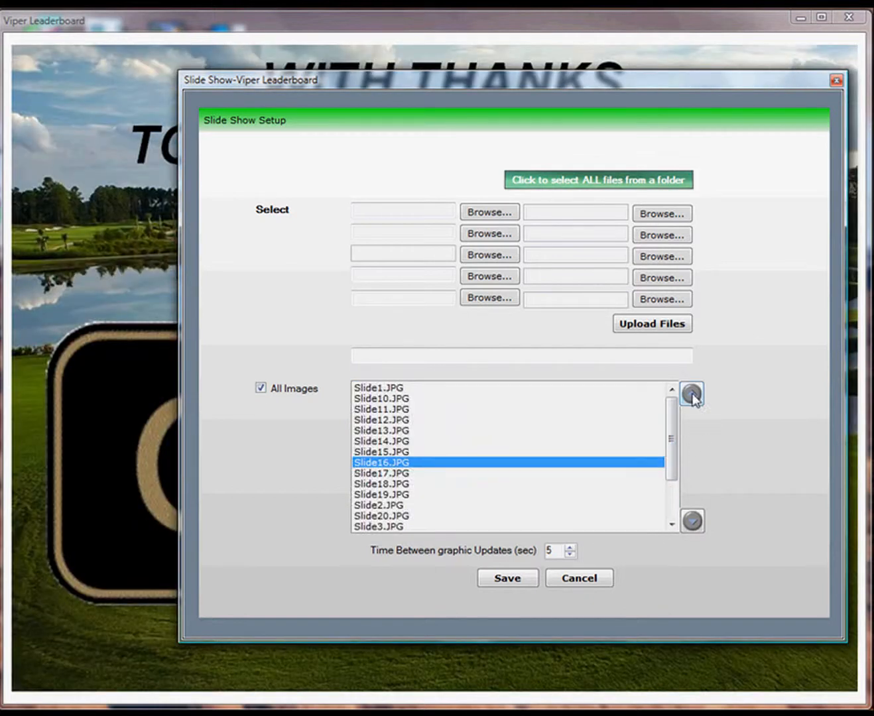
{"action": "left_click", "coordinate": [692, 394]}
{"action": "left_click", "coordinate": [693, 521]}
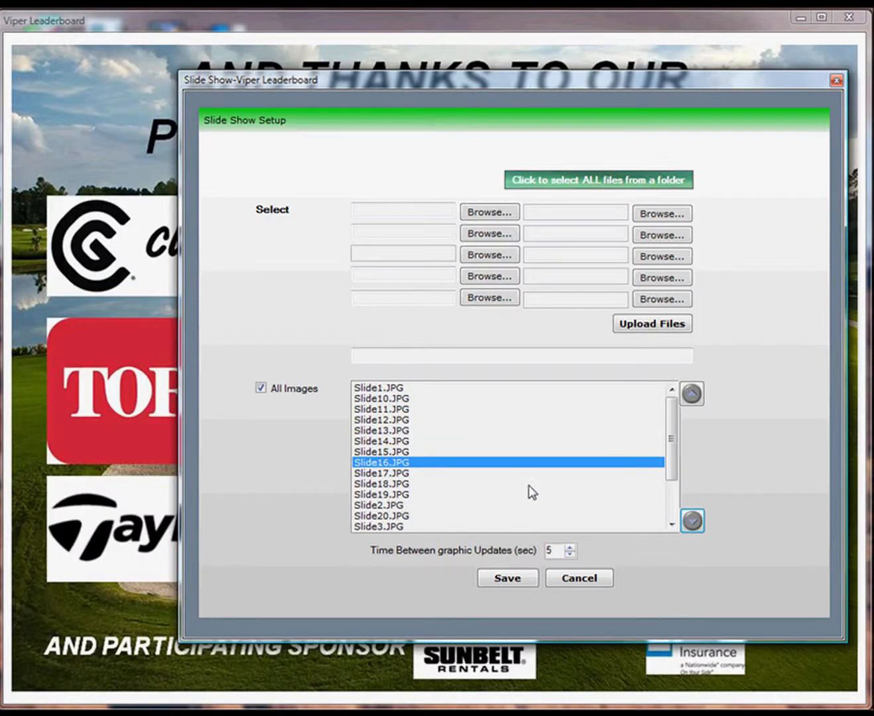
Step: Save the slide show setup with 5 seconds between graphic updates
{"action": "left_click", "coordinate": [552, 551]}
{"action": "left_click", "coordinate": [504, 581]}
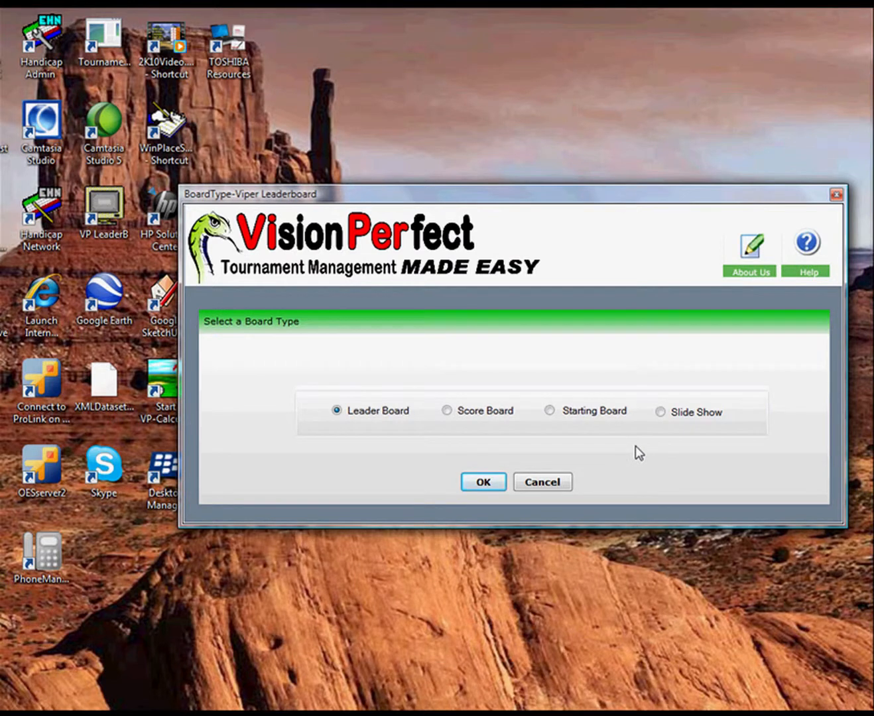
Step: Start a Score Board with all events listed and open its Multiple Event Setup
{"action": "left_click", "coordinate": [448, 412]}
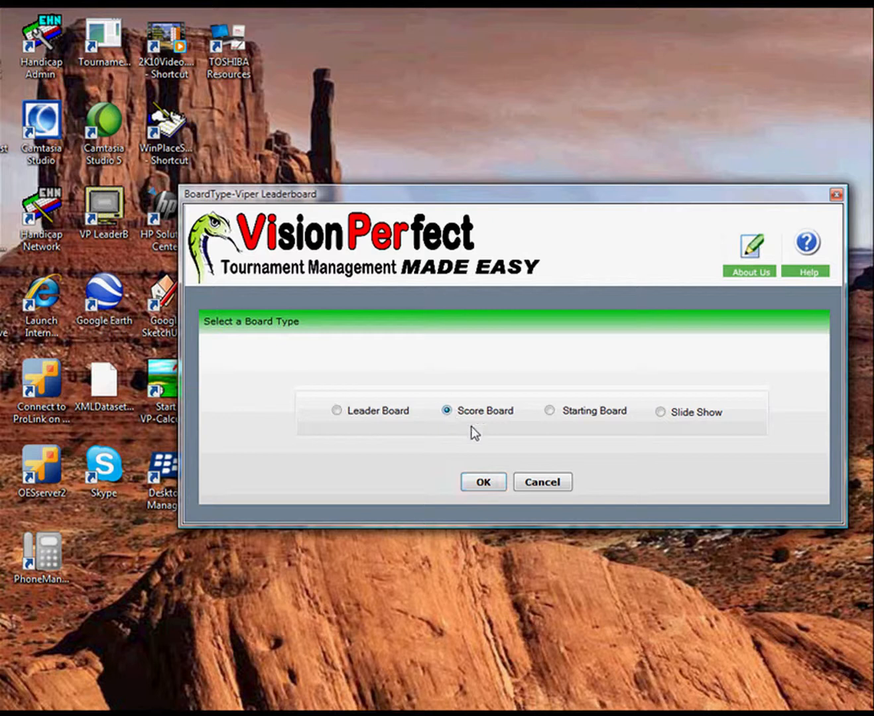
{"action": "left_click", "coordinate": [480, 484]}
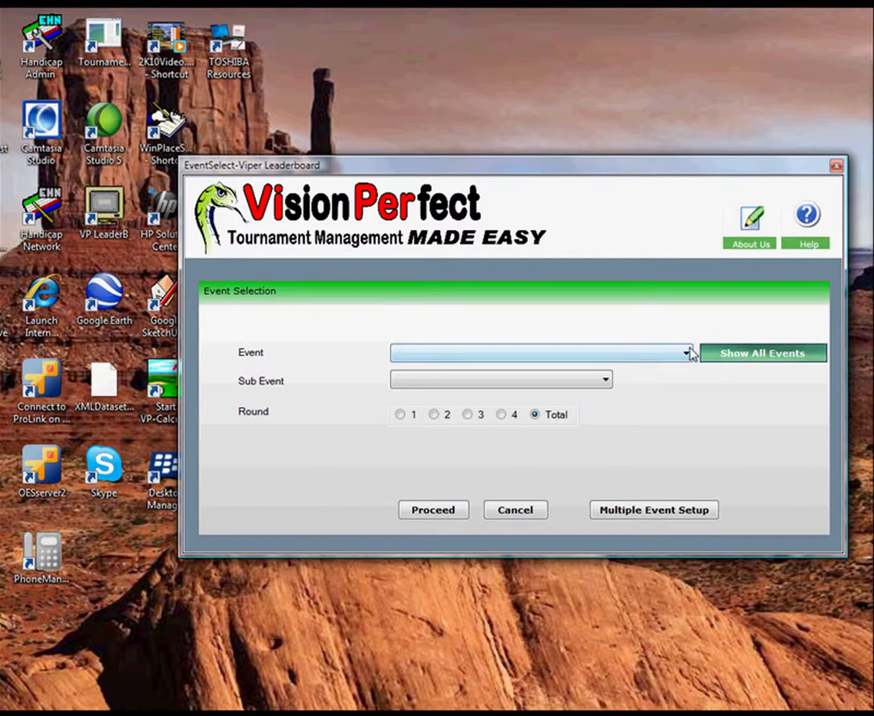
{"action": "left_click", "coordinate": [726, 353]}
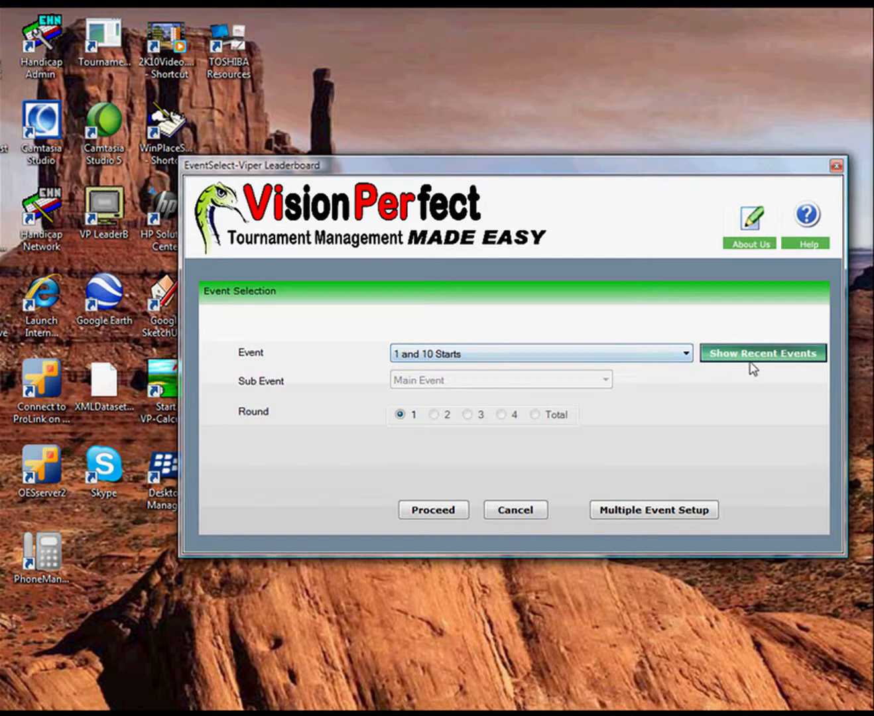
{"action": "left_click", "coordinate": [615, 516]}
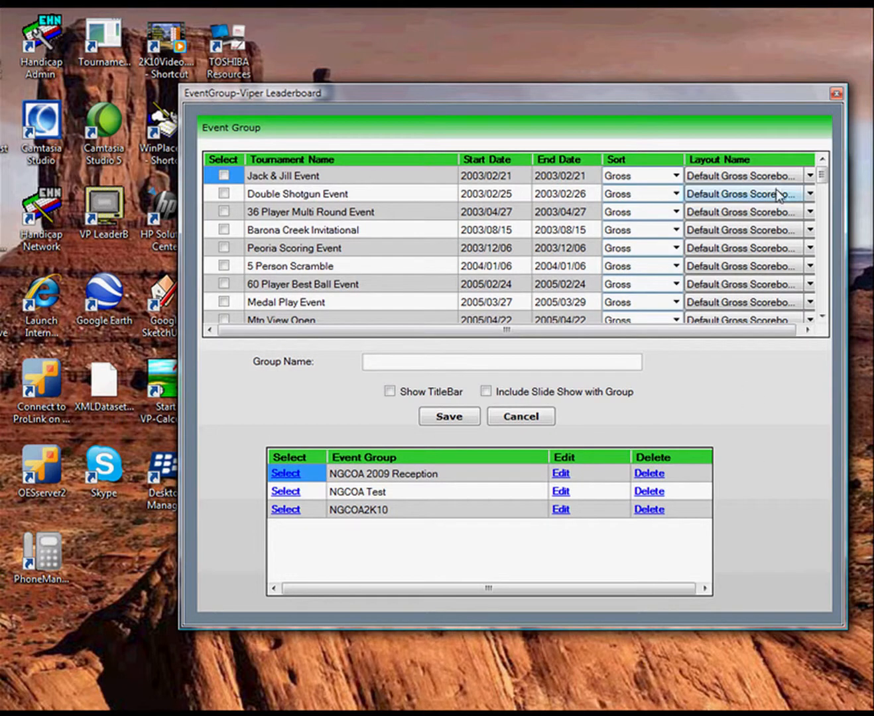
Step: Select the 2009 NGCOA - Import and Slide show tournaments for a new event group and check the latter's layout choice
{"action": "left_click_drag", "start_coordinate": [821, 177], "coordinate": [819, 269]}
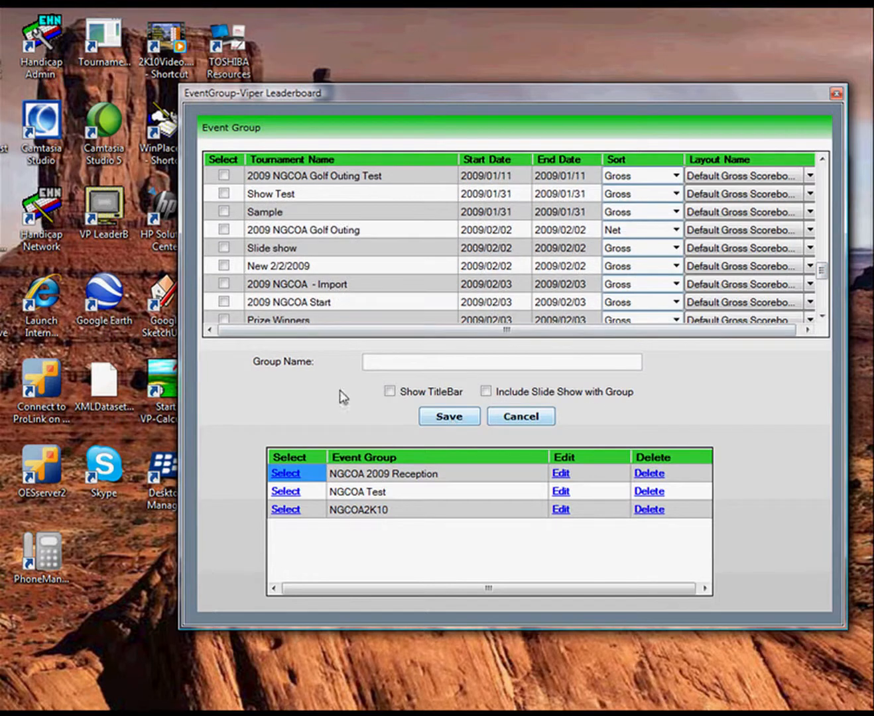
{"action": "left_click", "coordinate": [224, 284]}
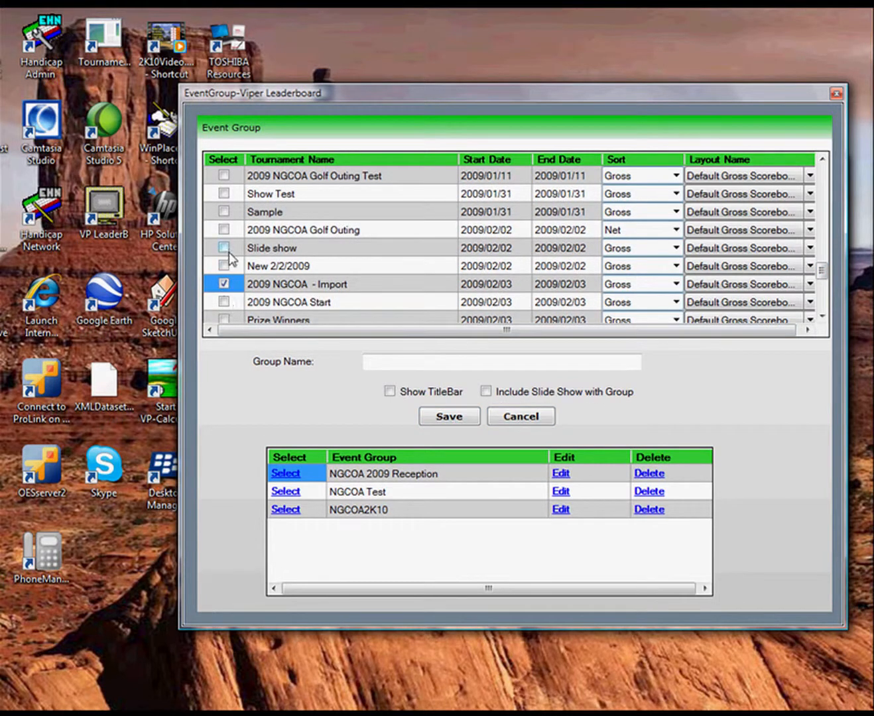
{"action": "left_click", "coordinate": [225, 247]}
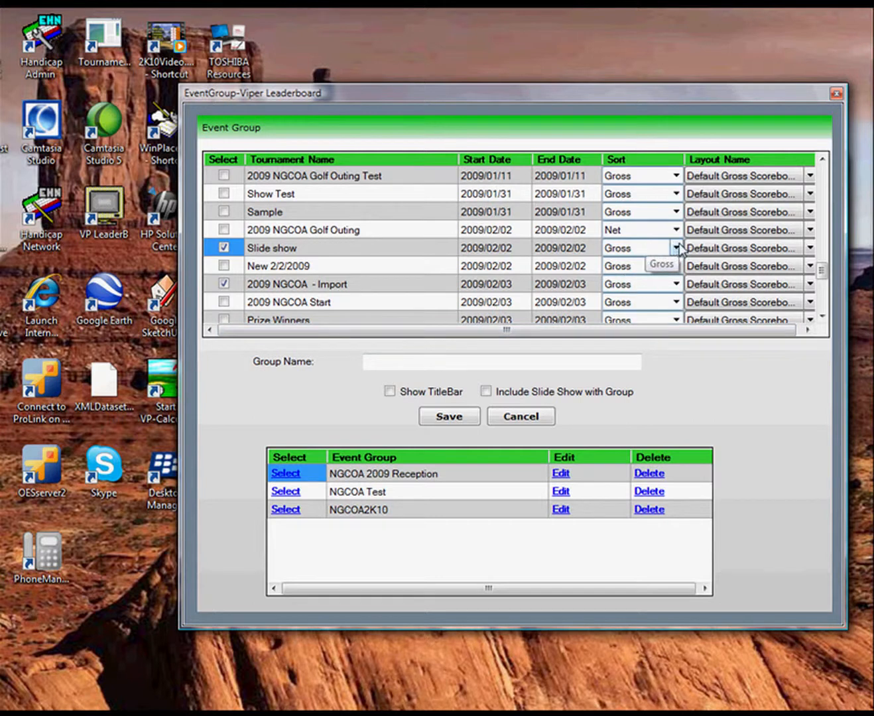
{"action": "left_click", "coordinate": [809, 249]}
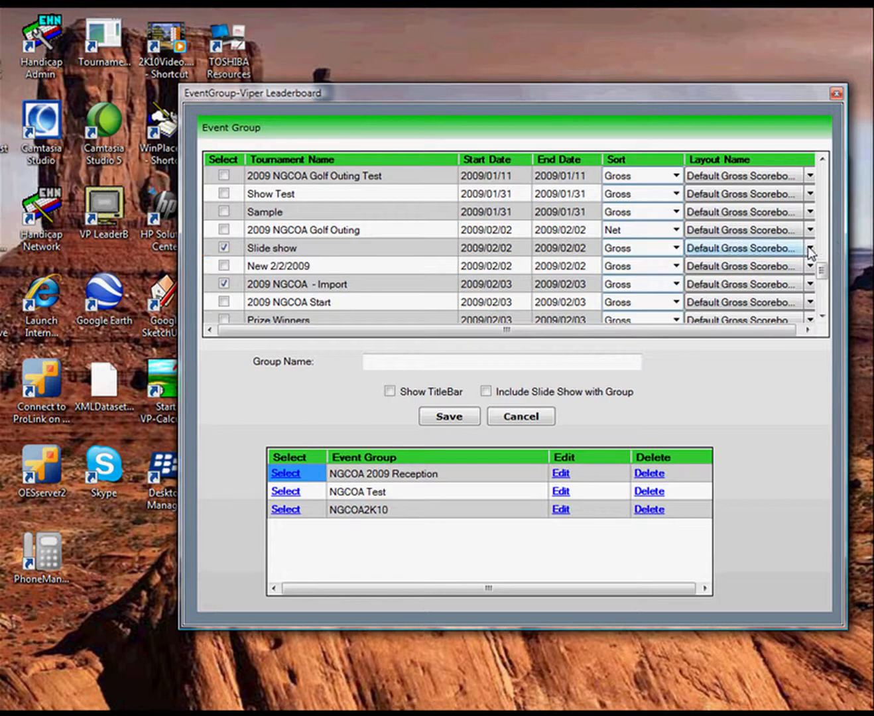
{"action": "left_click", "coordinate": [809, 250]}
{"action": "left_click", "coordinate": [808, 246]}
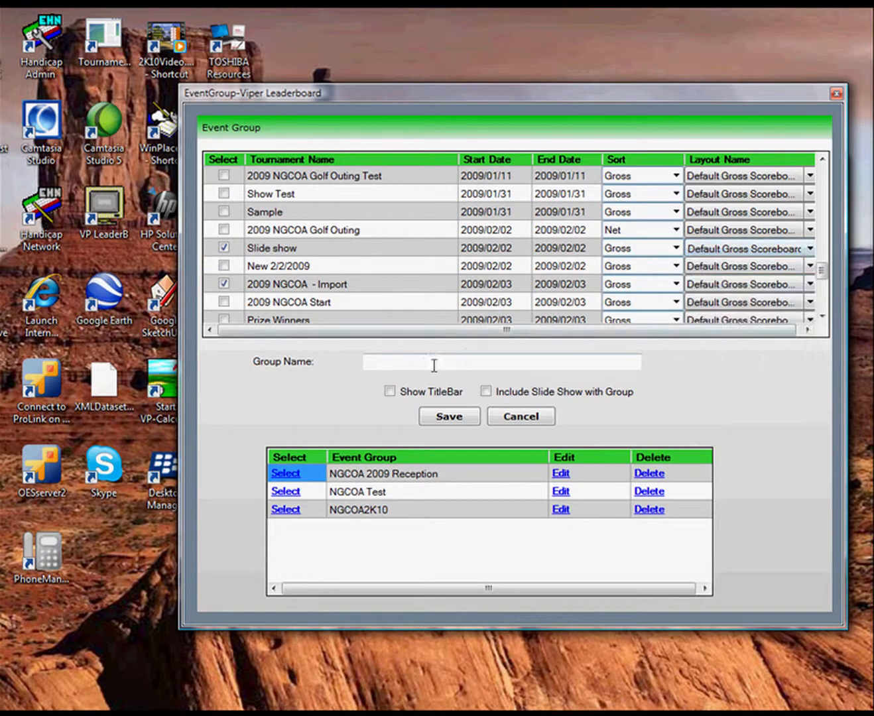
Step: Name the event group Multi Event Show with the slide show included, and leave the setup without saving
{"action": "left_click", "coordinate": [413, 365]}
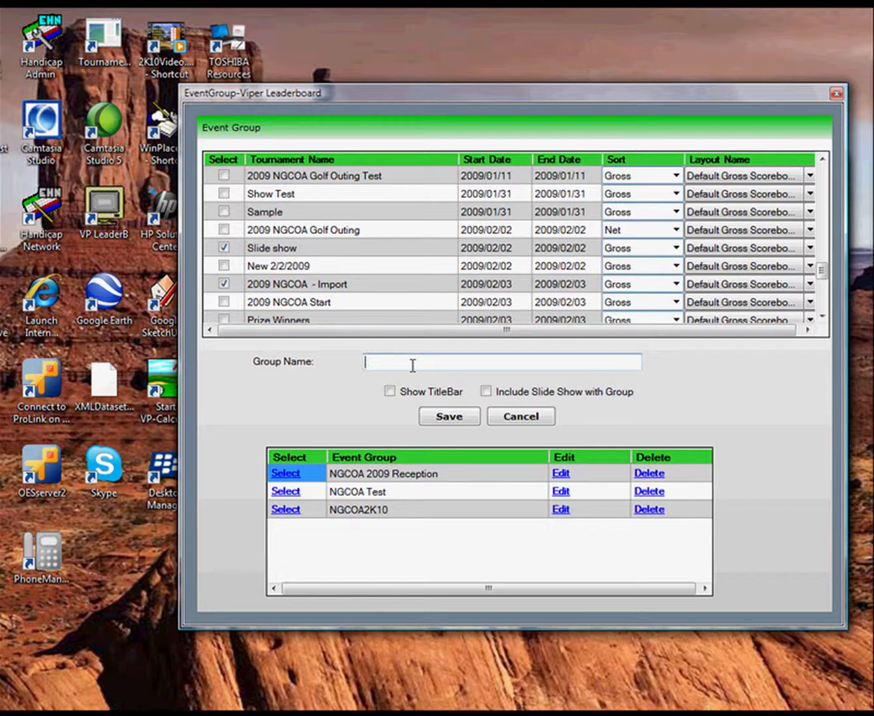
{"action": "type", "text": "Multi Event Show"}
{"action": "left_click", "coordinate": [490, 394]}
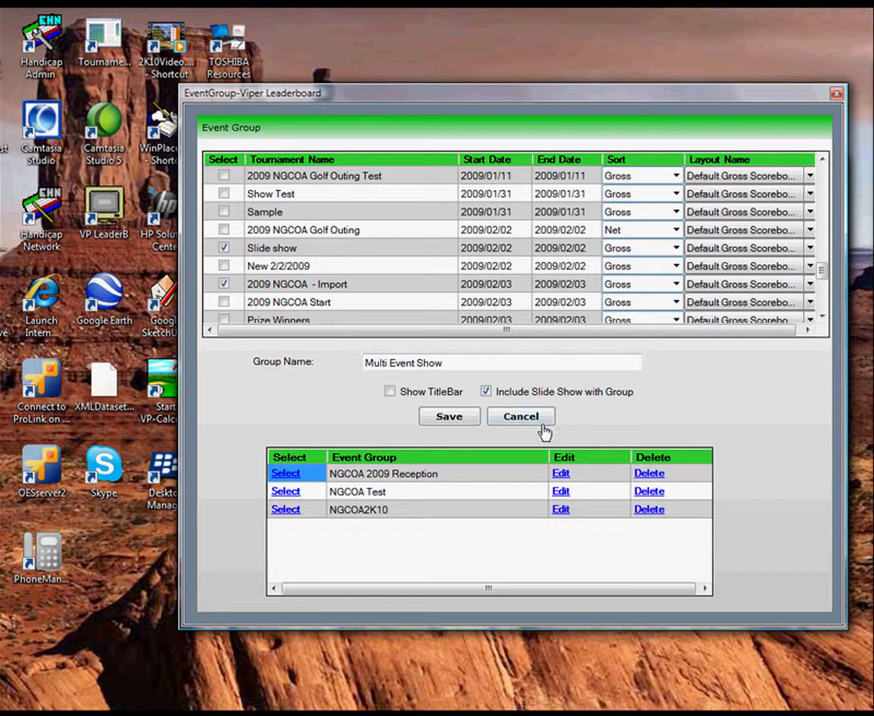
{"action": "left_click", "coordinate": [520, 418]}
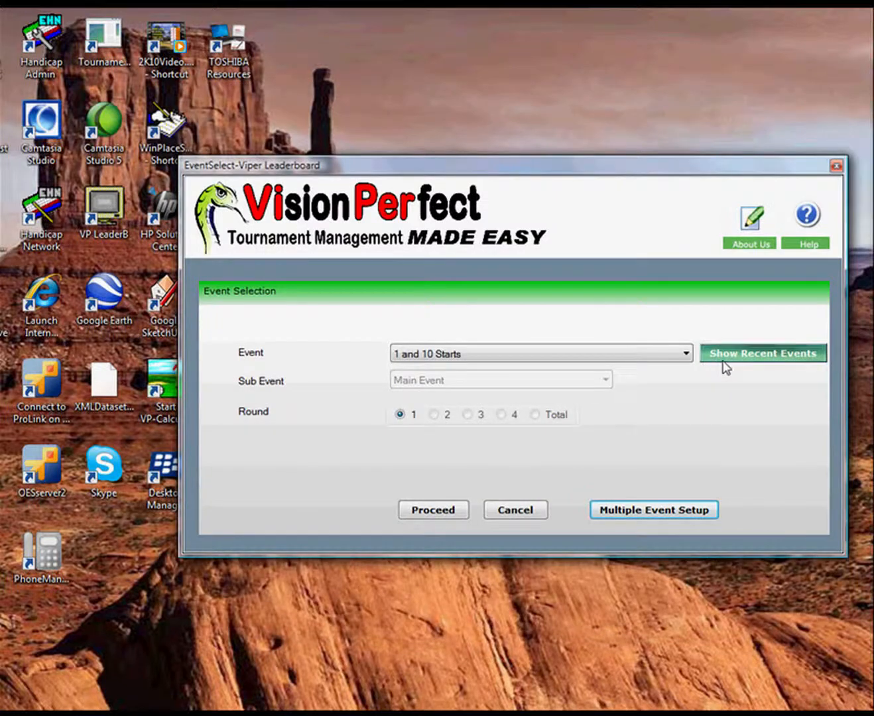
Step: Reopen the Multiple Event Setup, view the settings of the NGCOA2K10 event group, and leave without saving
{"action": "left_click", "coordinate": [656, 518]}
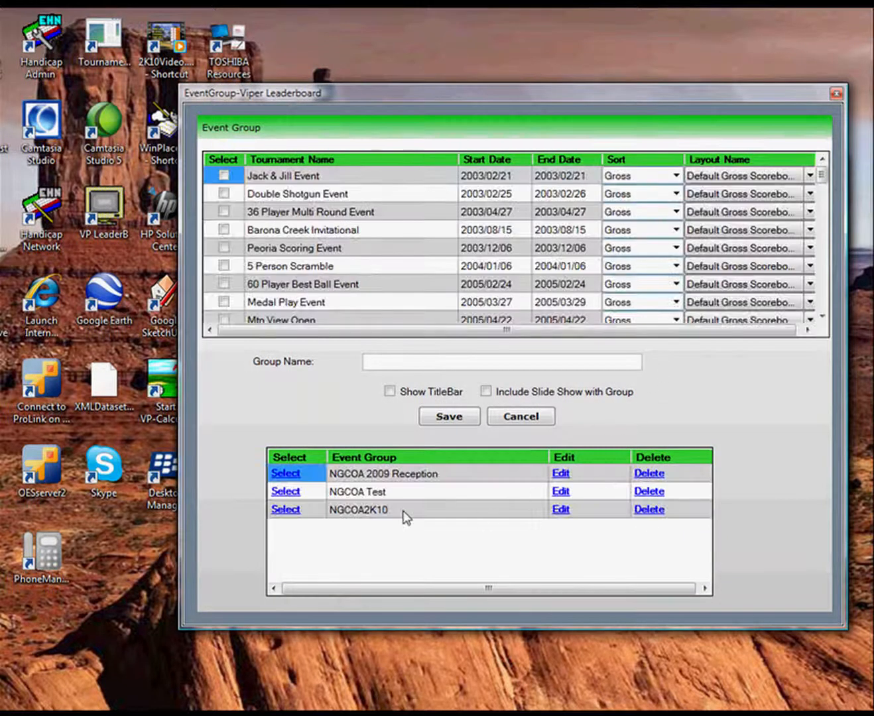
{"action": "left_click", "coordinate": [287, 510]}
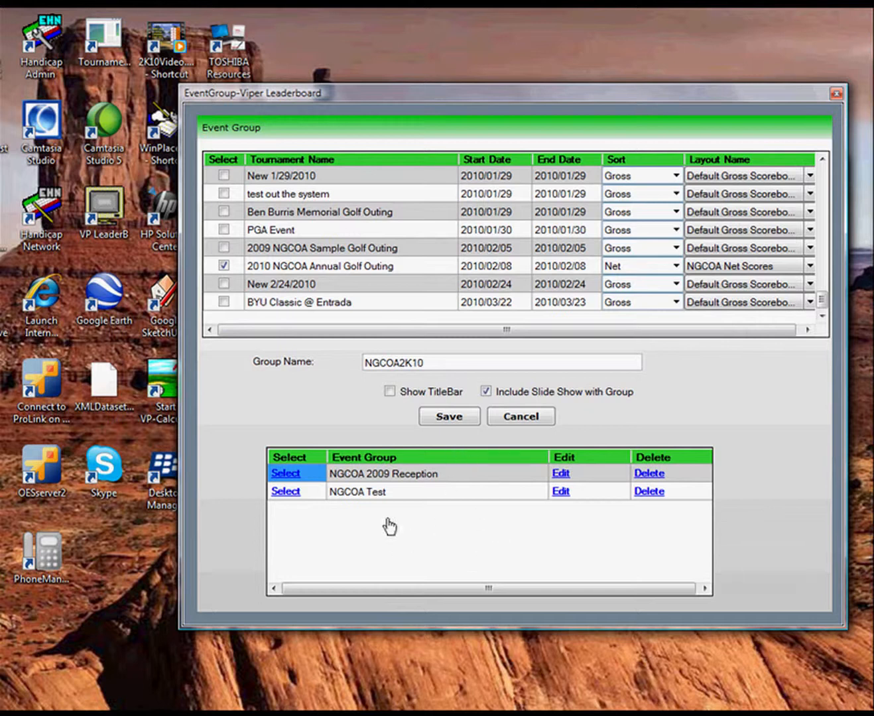
{"action": "left_click", "coordinate": [521, 418]}
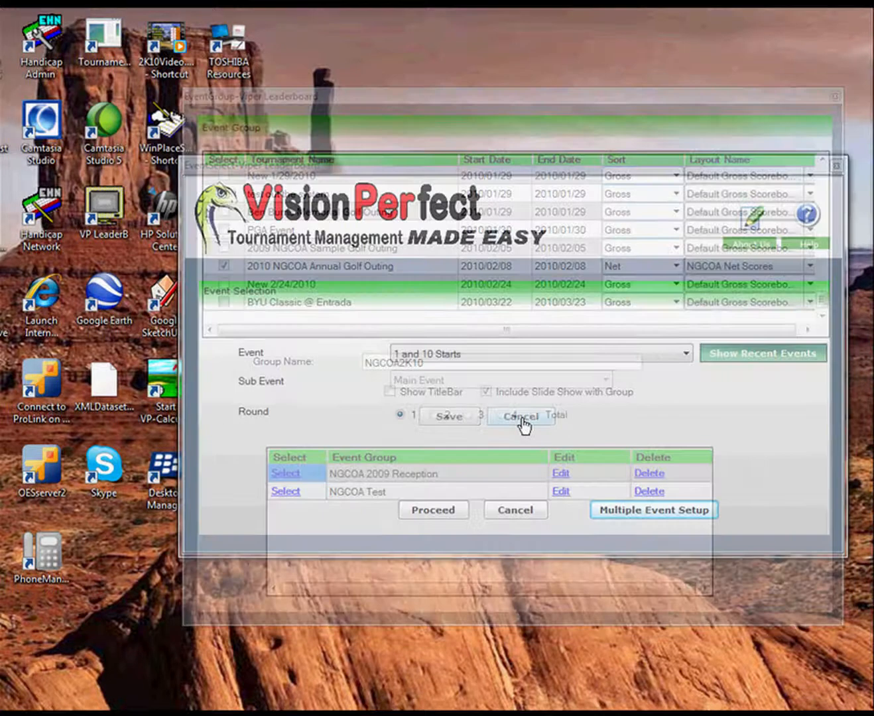